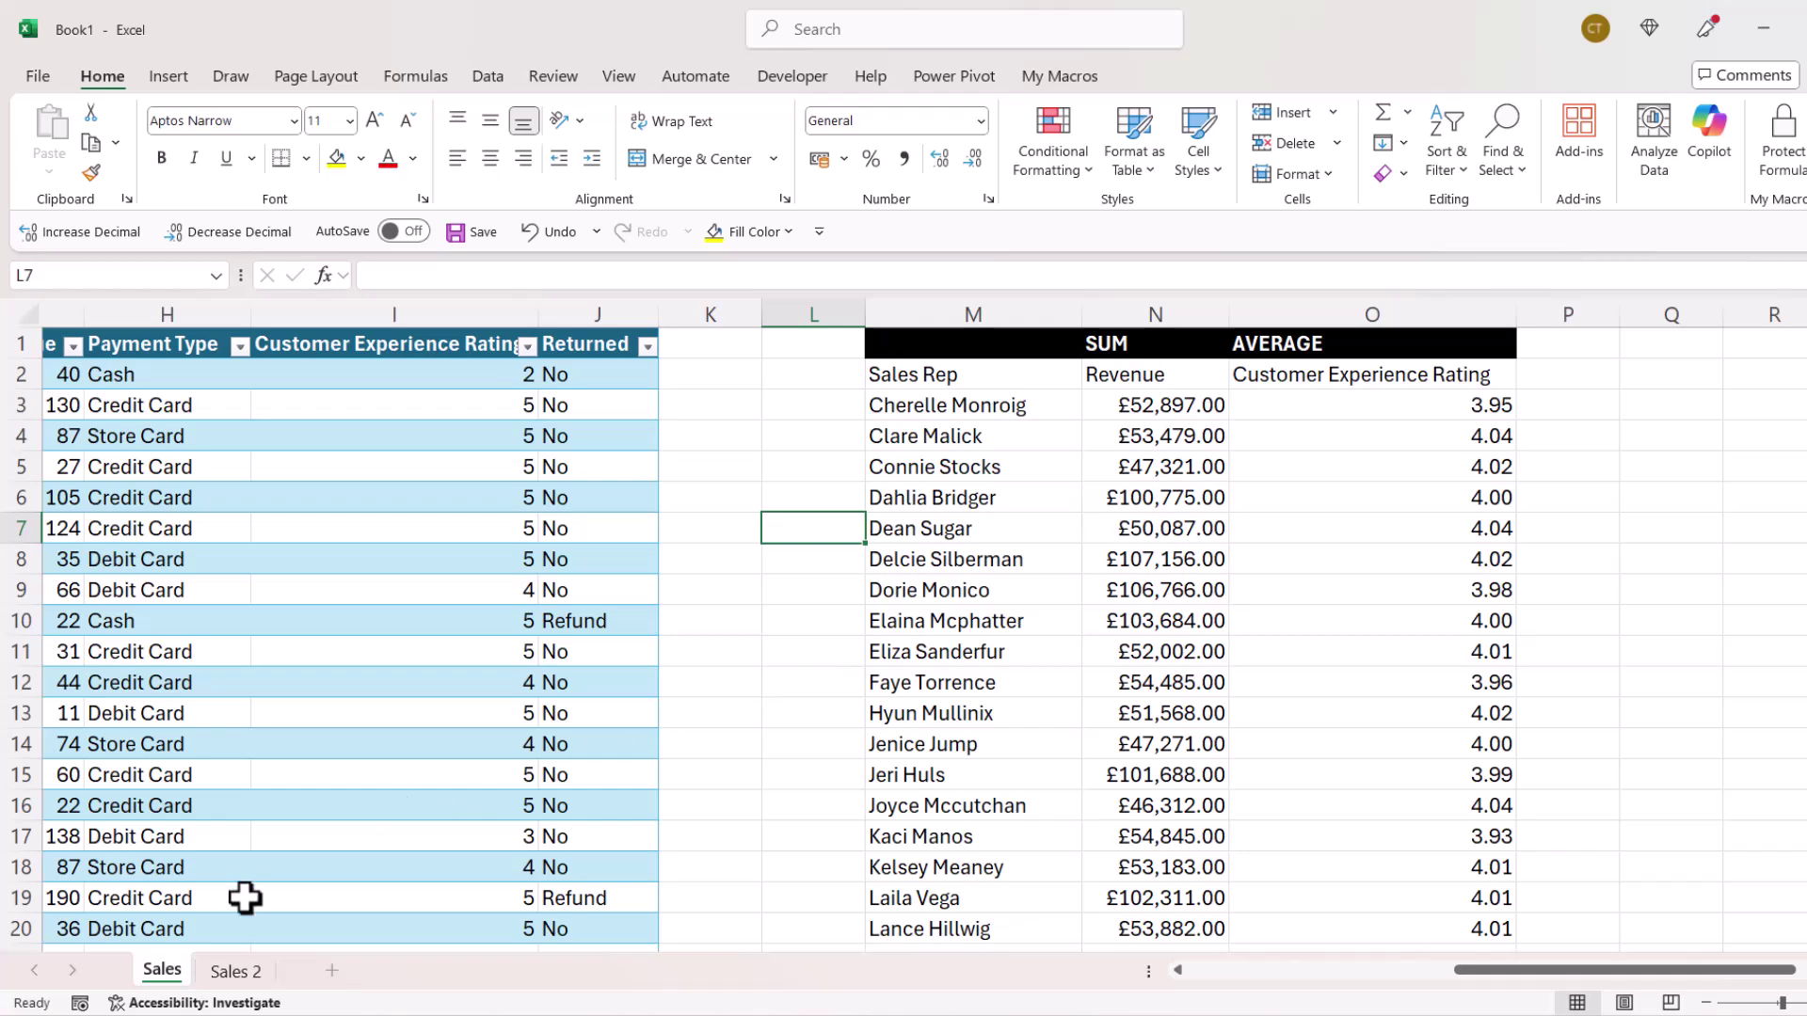
Step: Convert the Sales 2 data (A1:J35719, with headers) into an Excel table named Sales
left_click(237, 977)
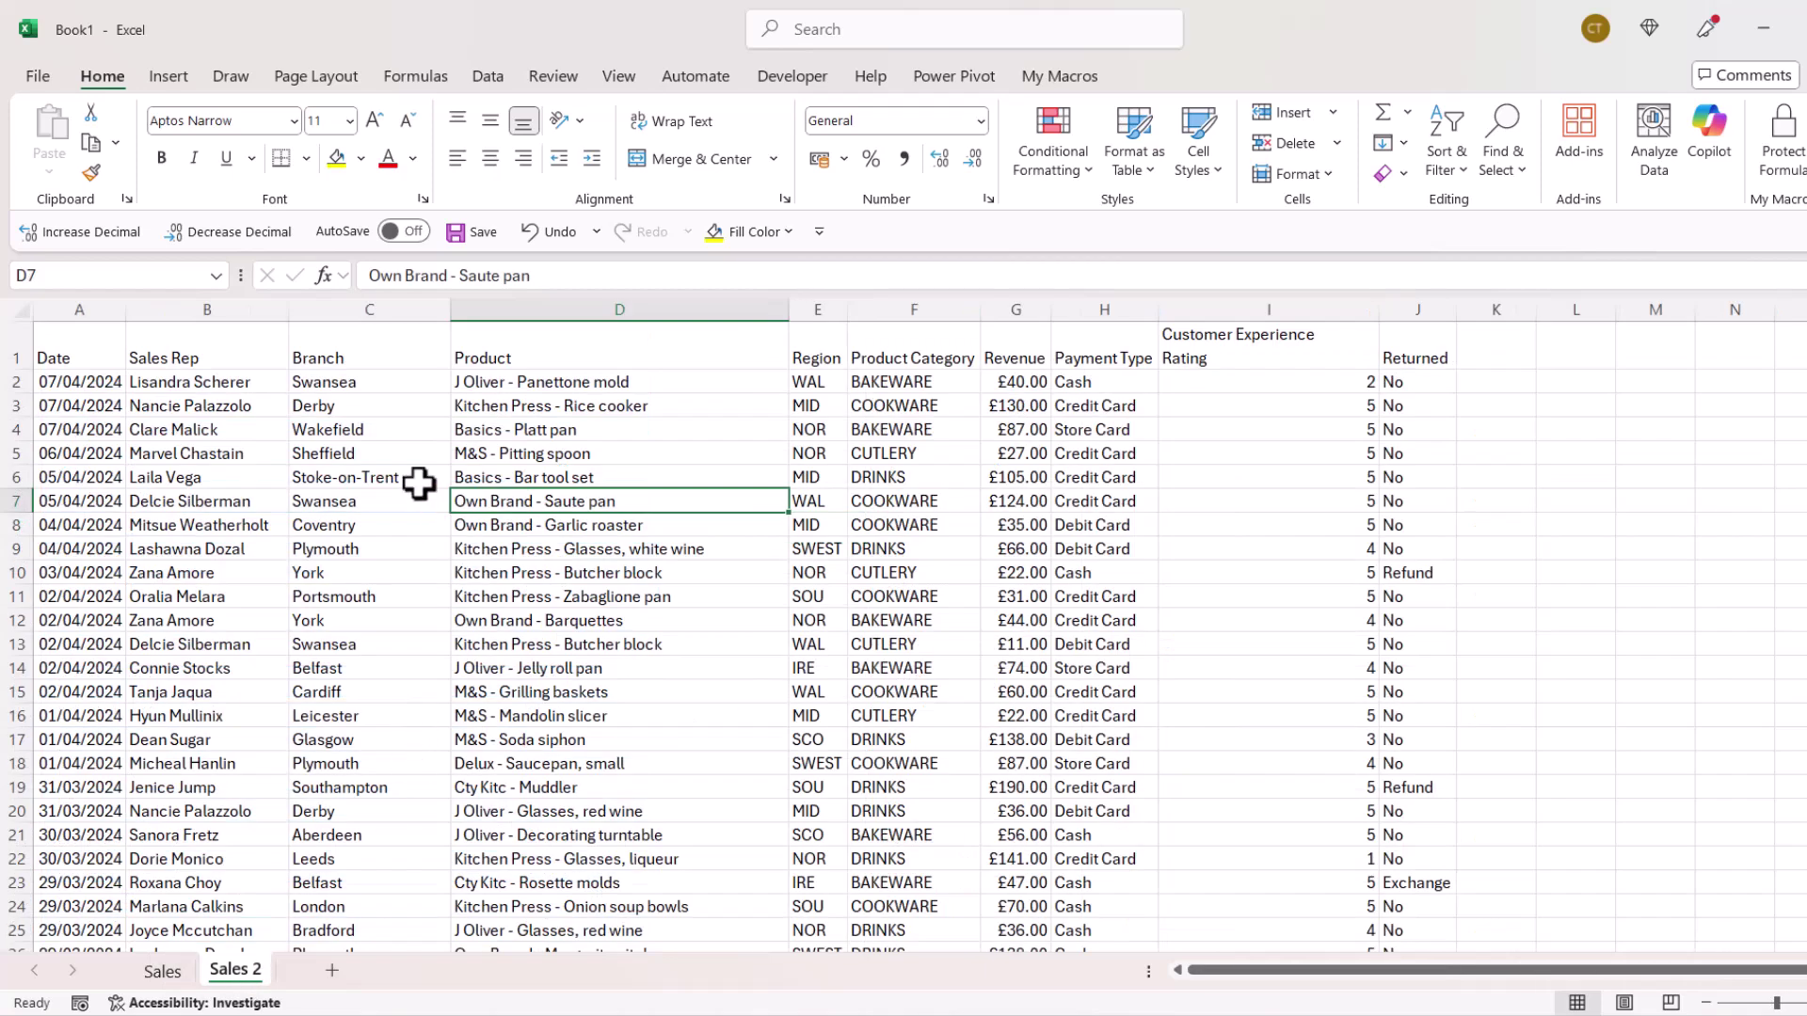
left_click(543, 475)
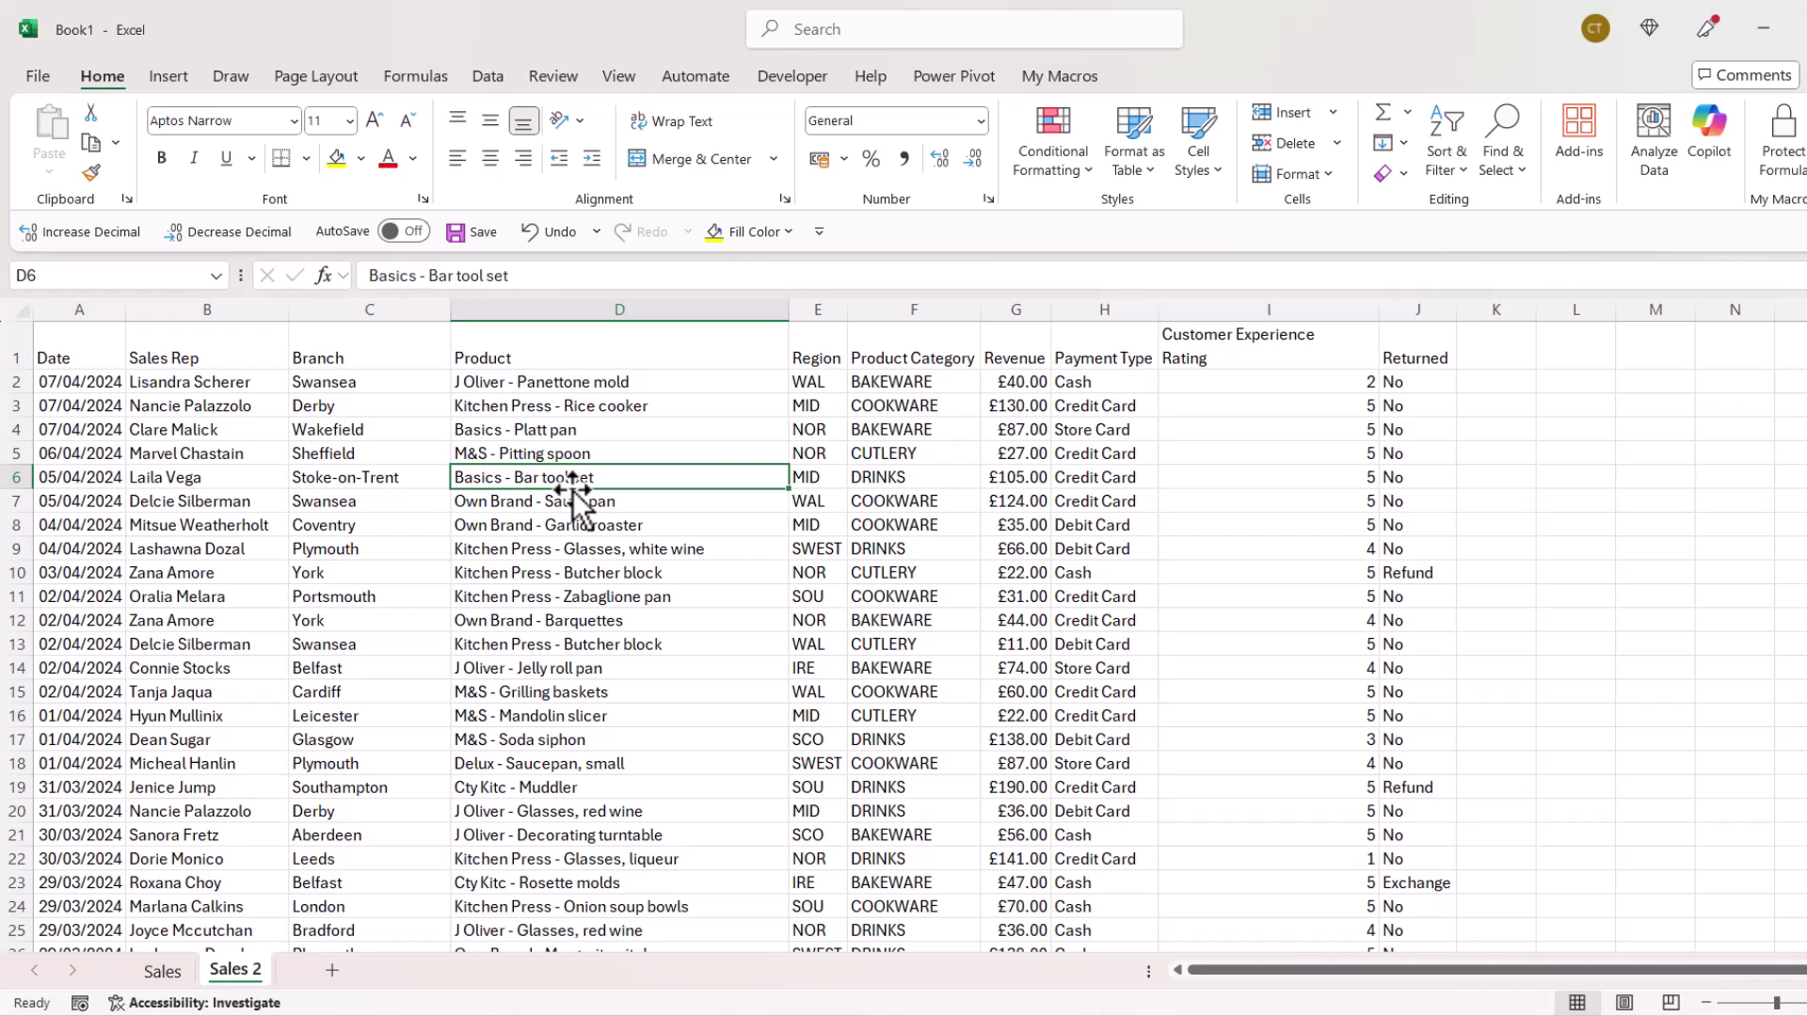
key("ctrl+t")
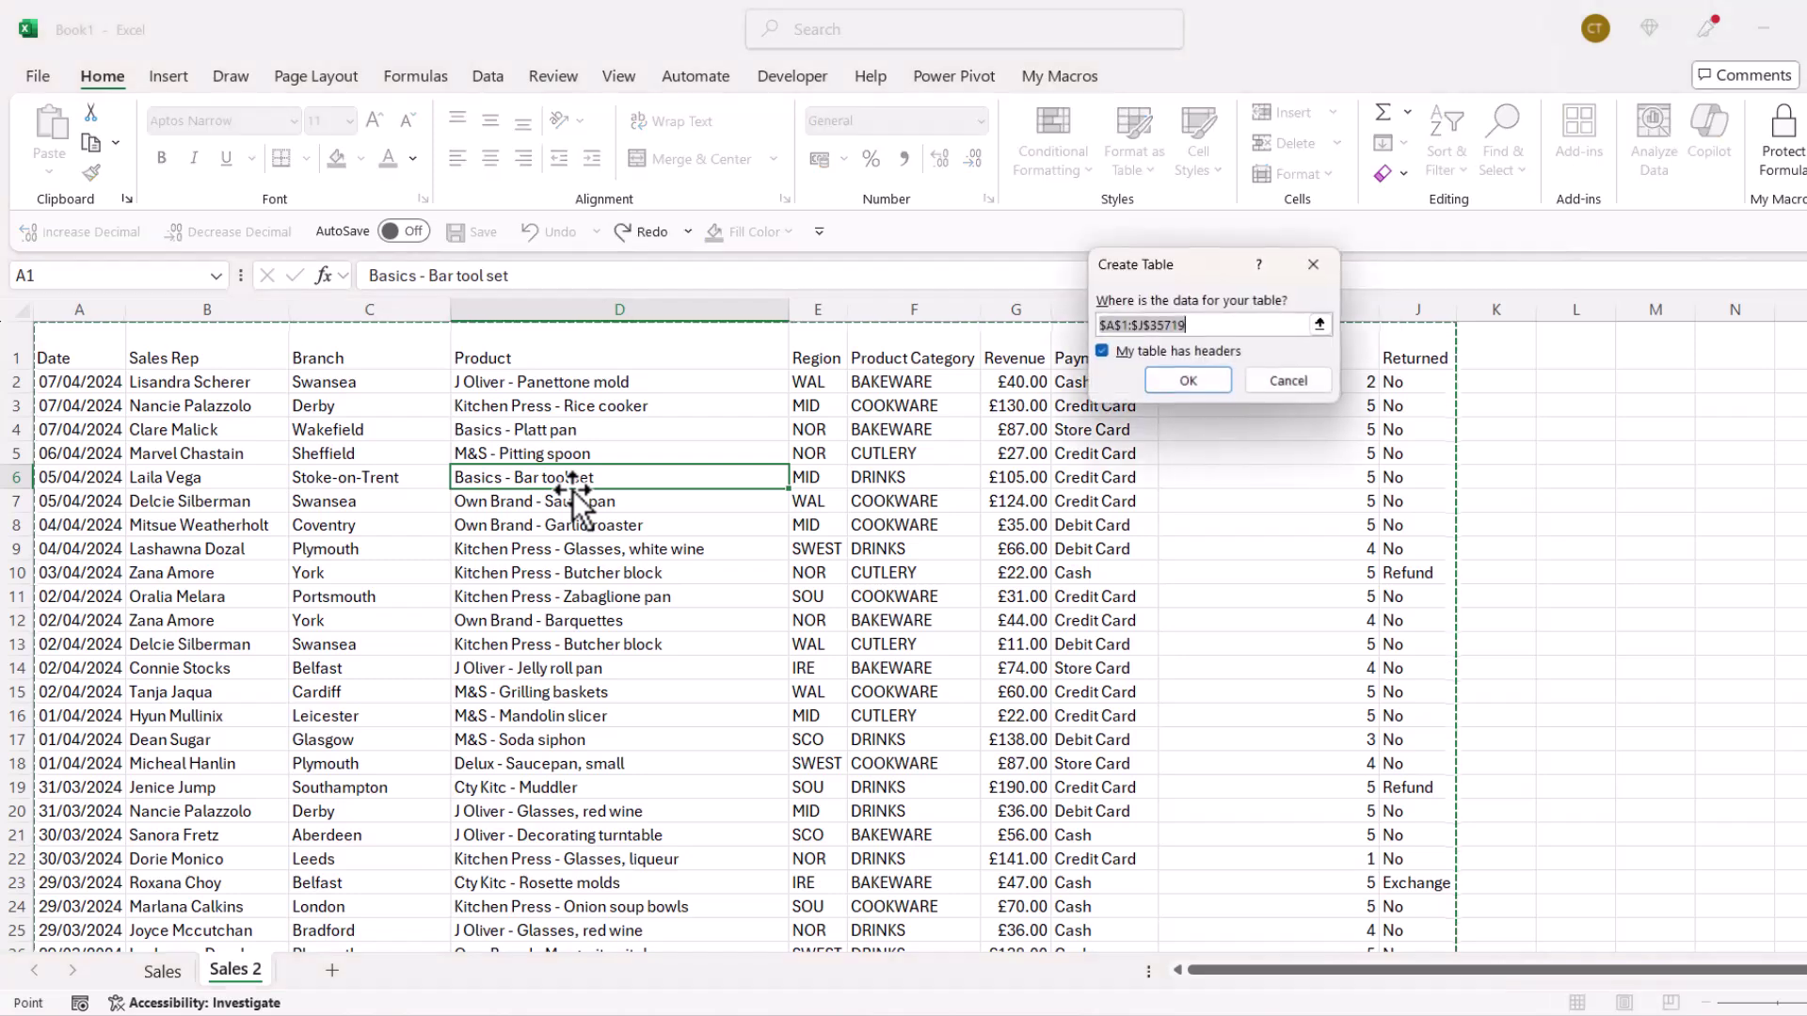
left_click(1179, 386)
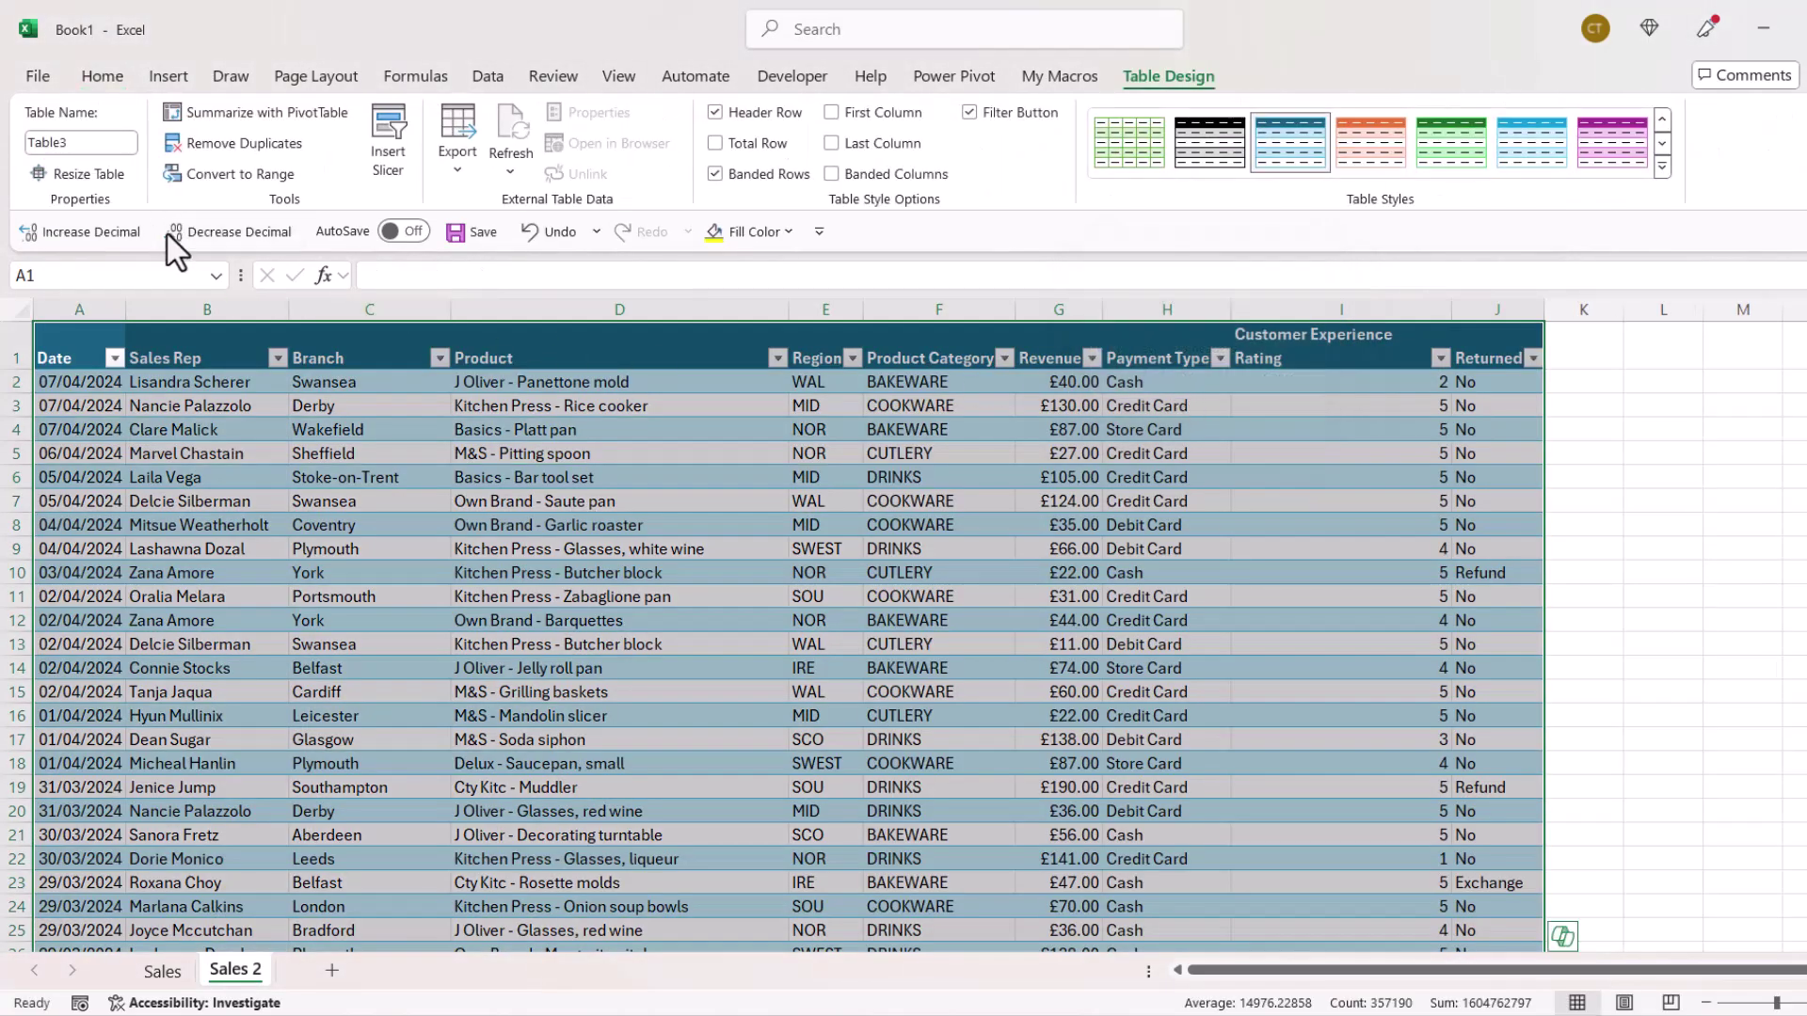
left_click(97, 143)
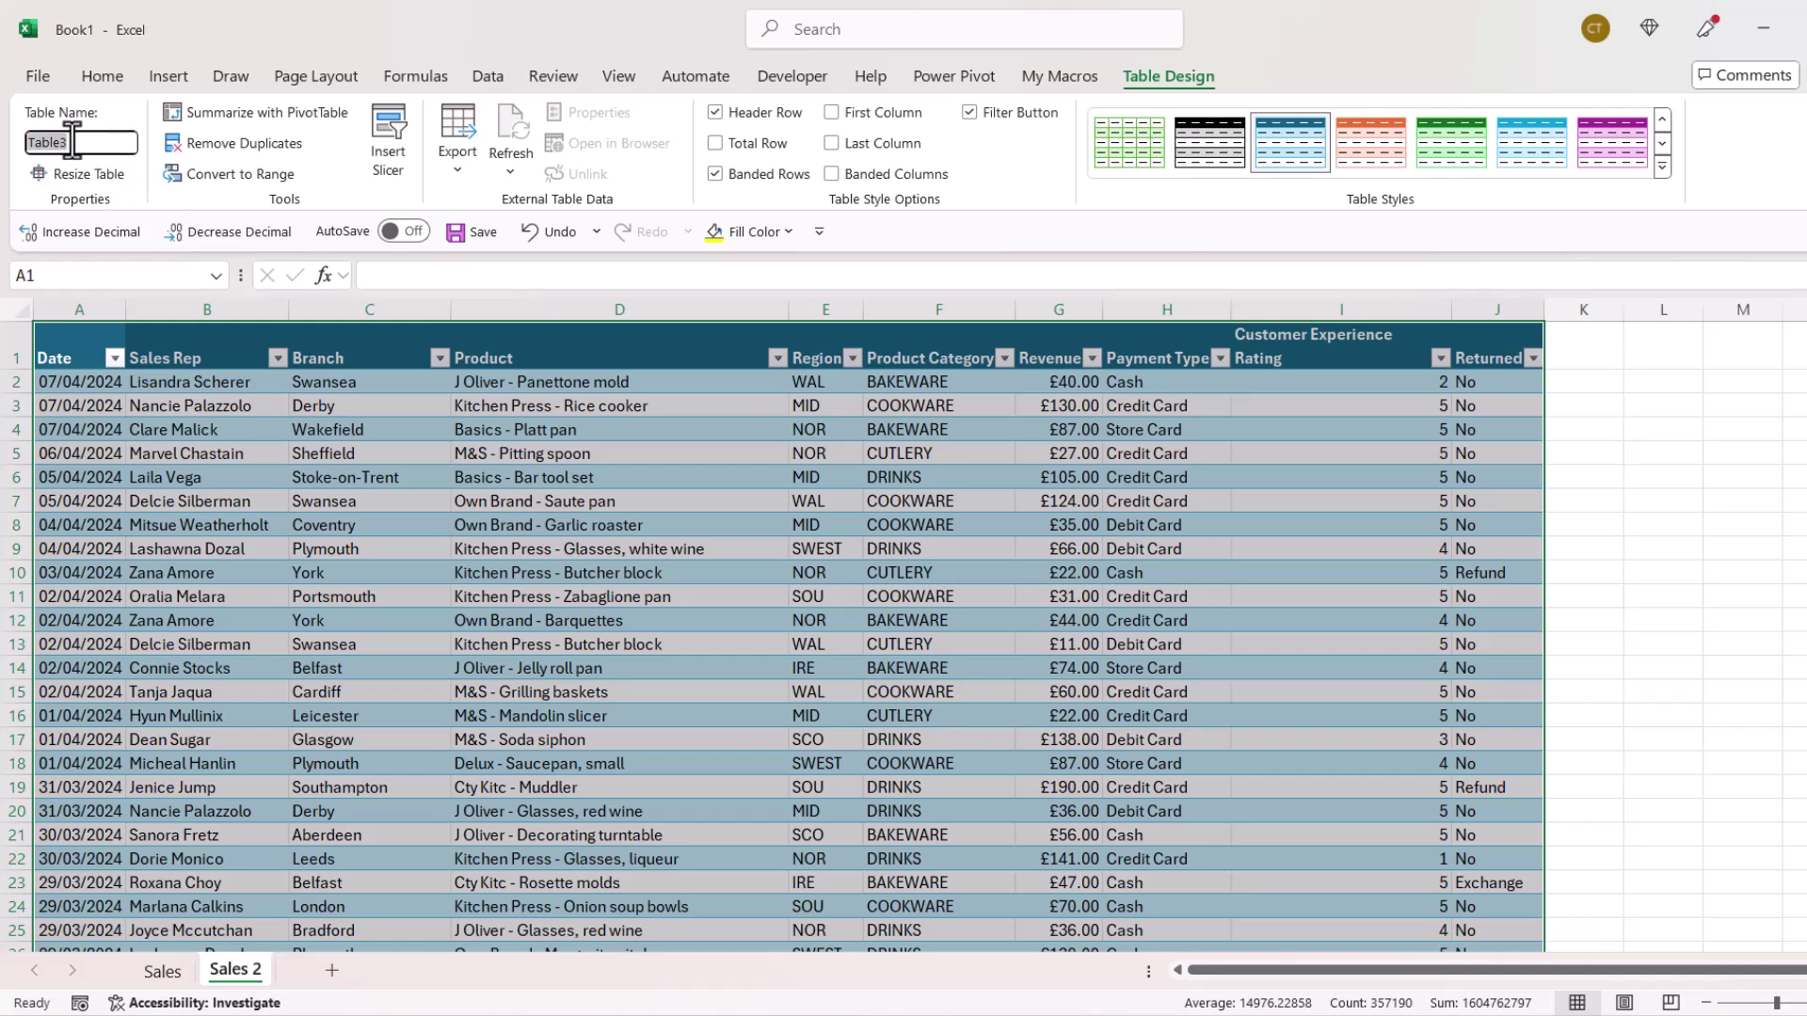
type("S")
key("Return")
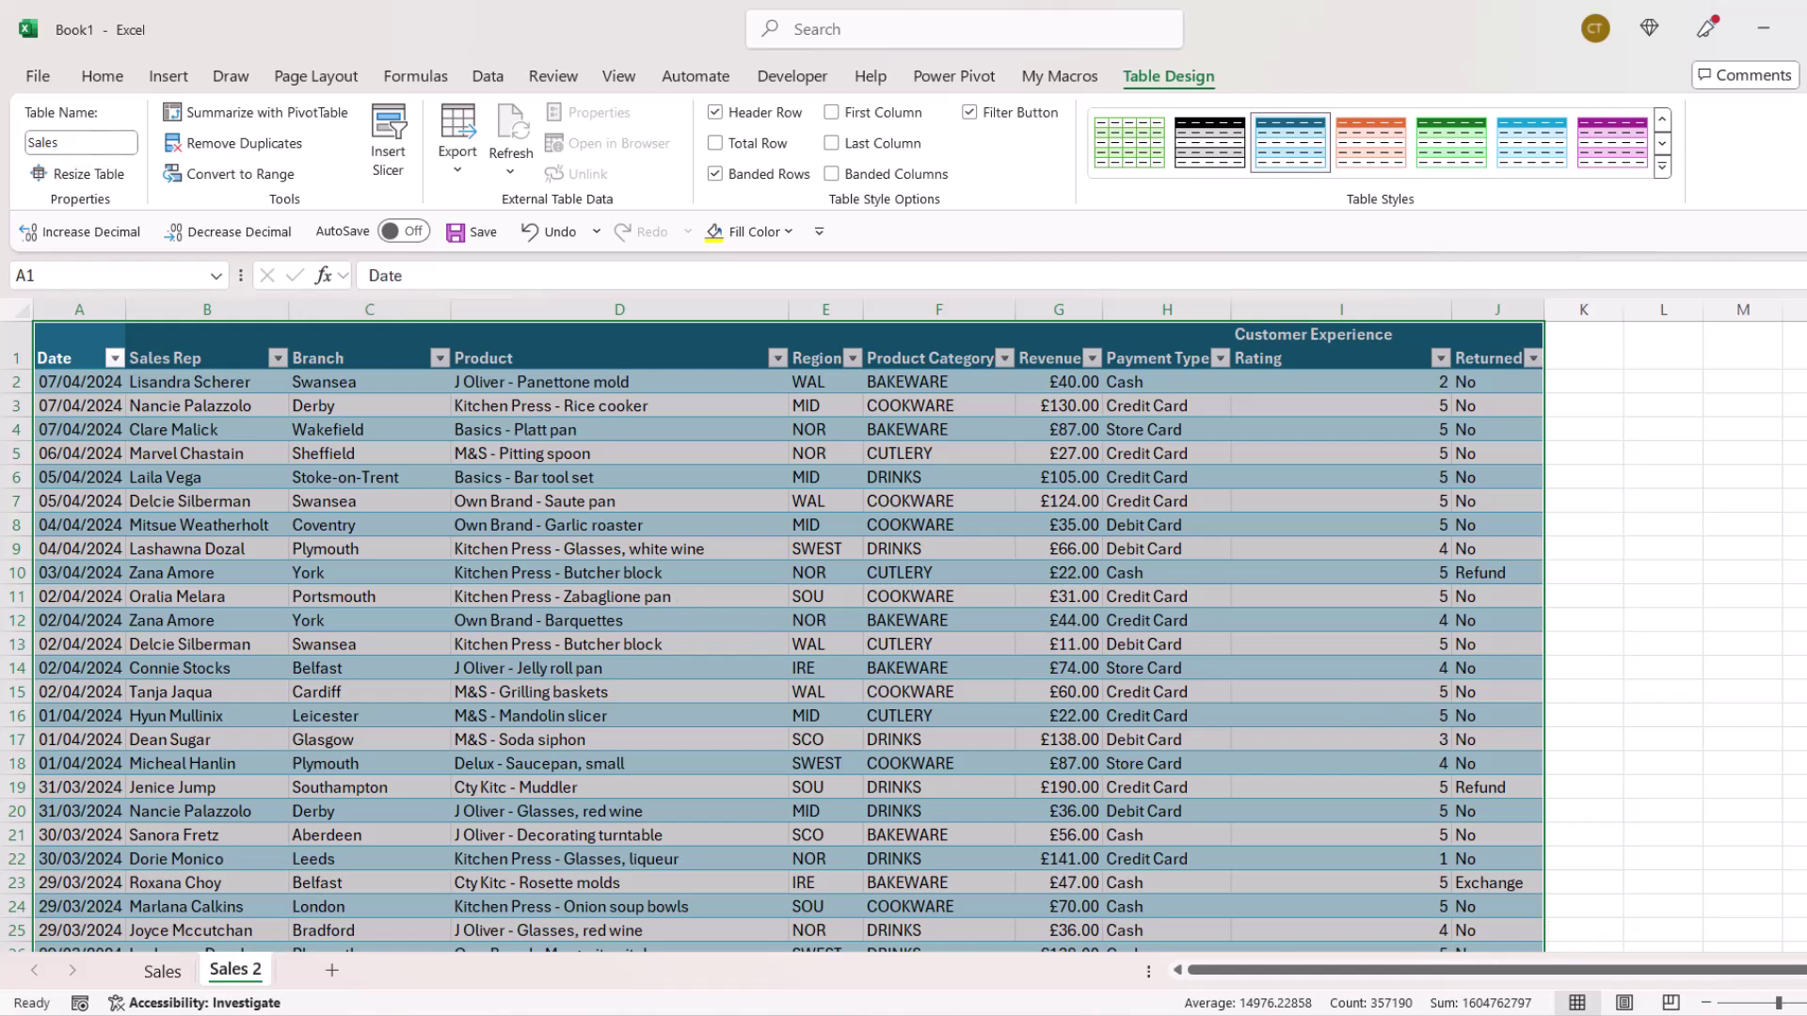
scroll(1716, 937, "down", 20)
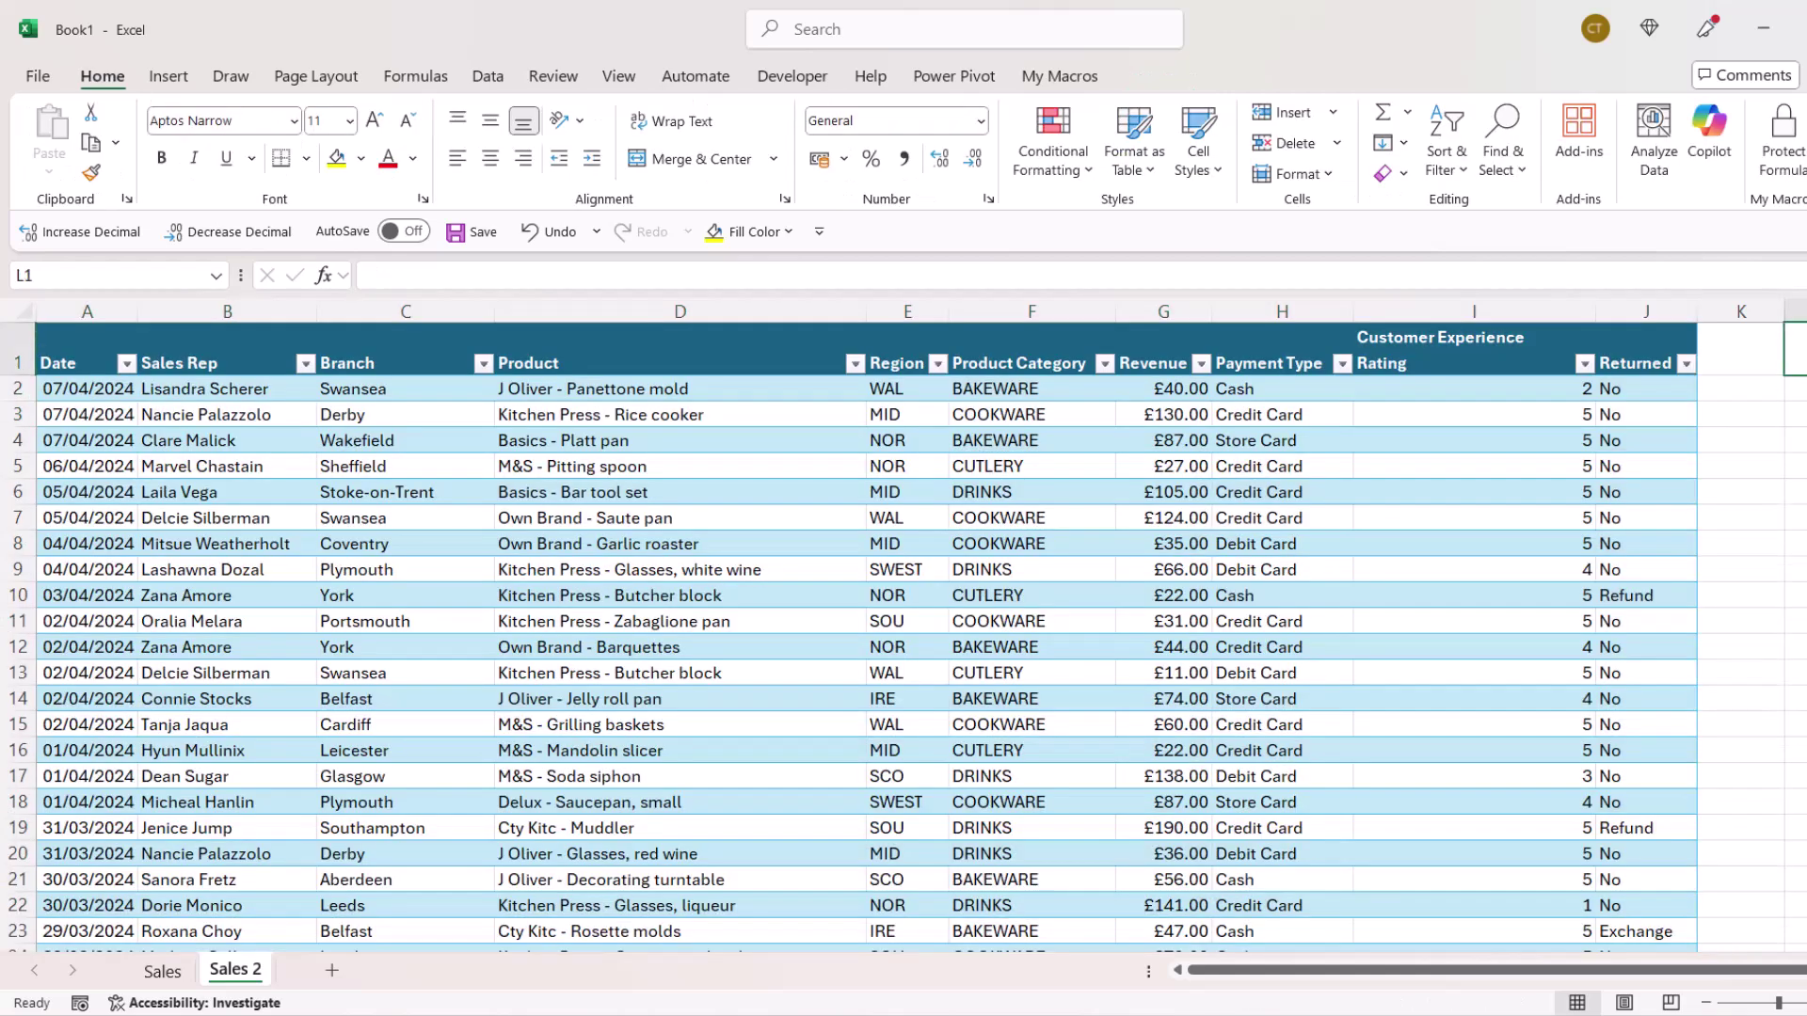
Step: Begin =PIVOTBY in L1 with Sales[[#All],[Sales Rep]] as the row fields
scroll(1411, 841, "up", 3)
type("=p")
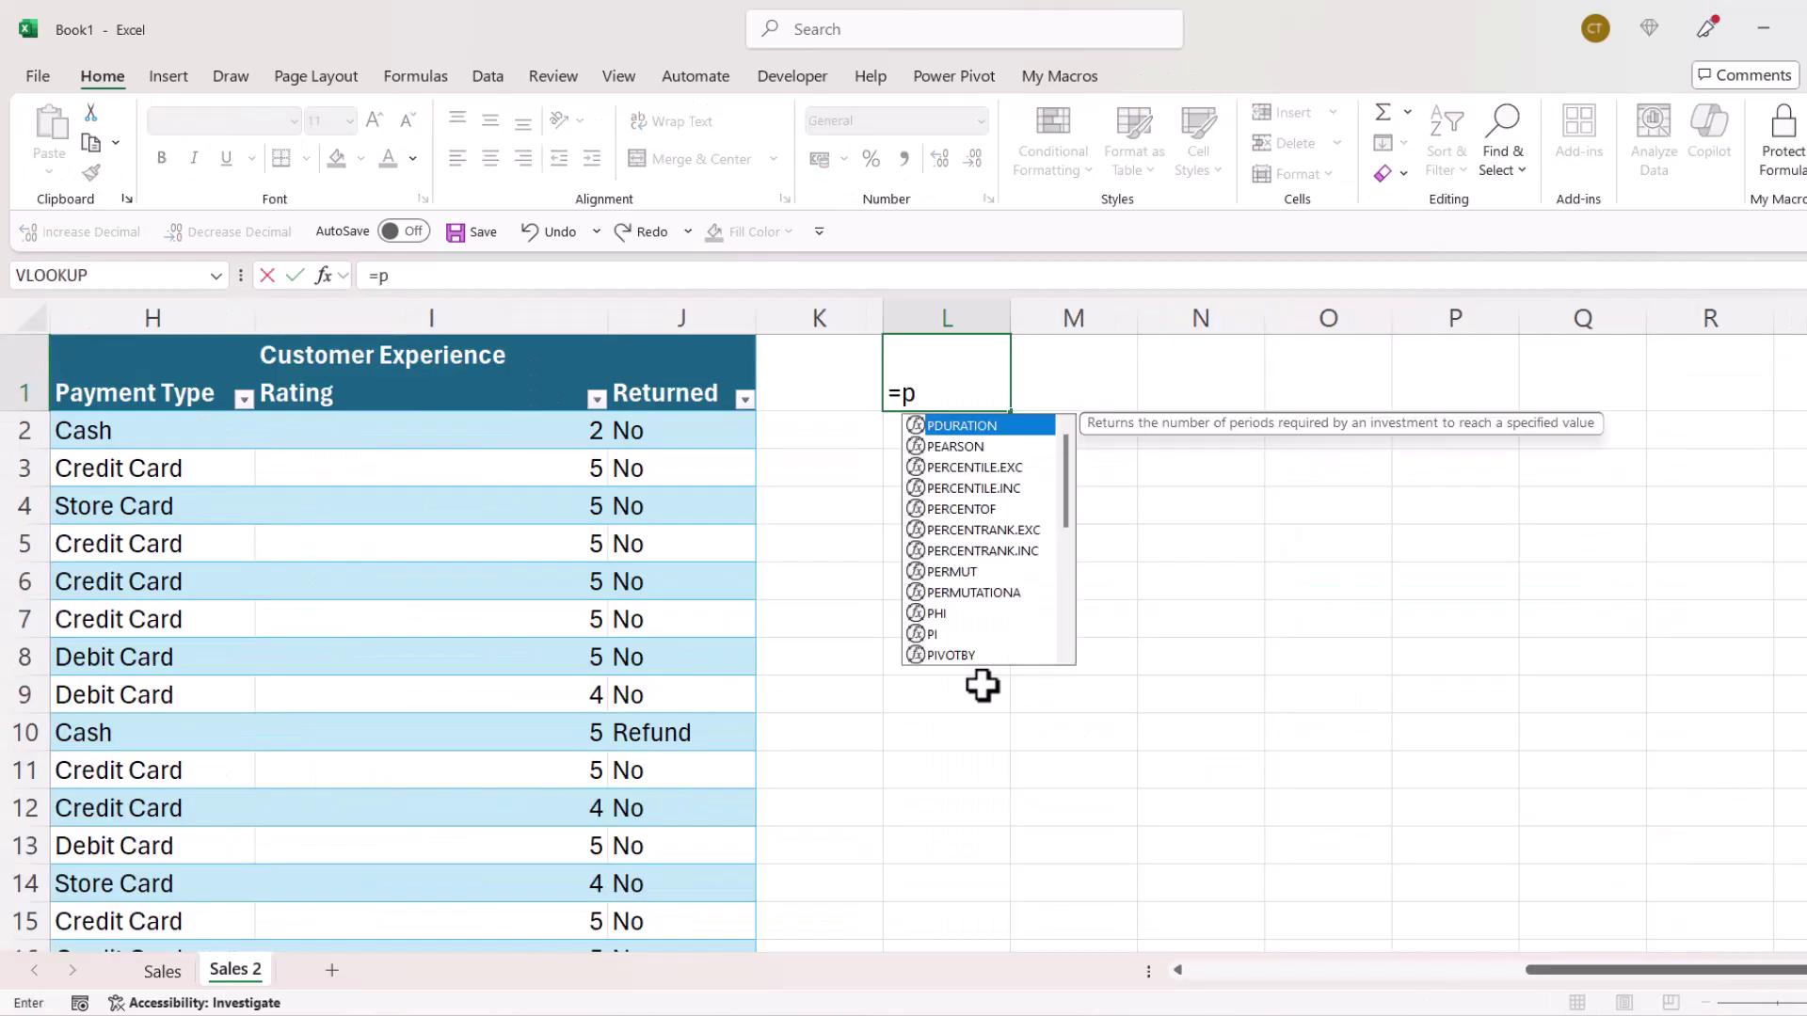
type("iv")
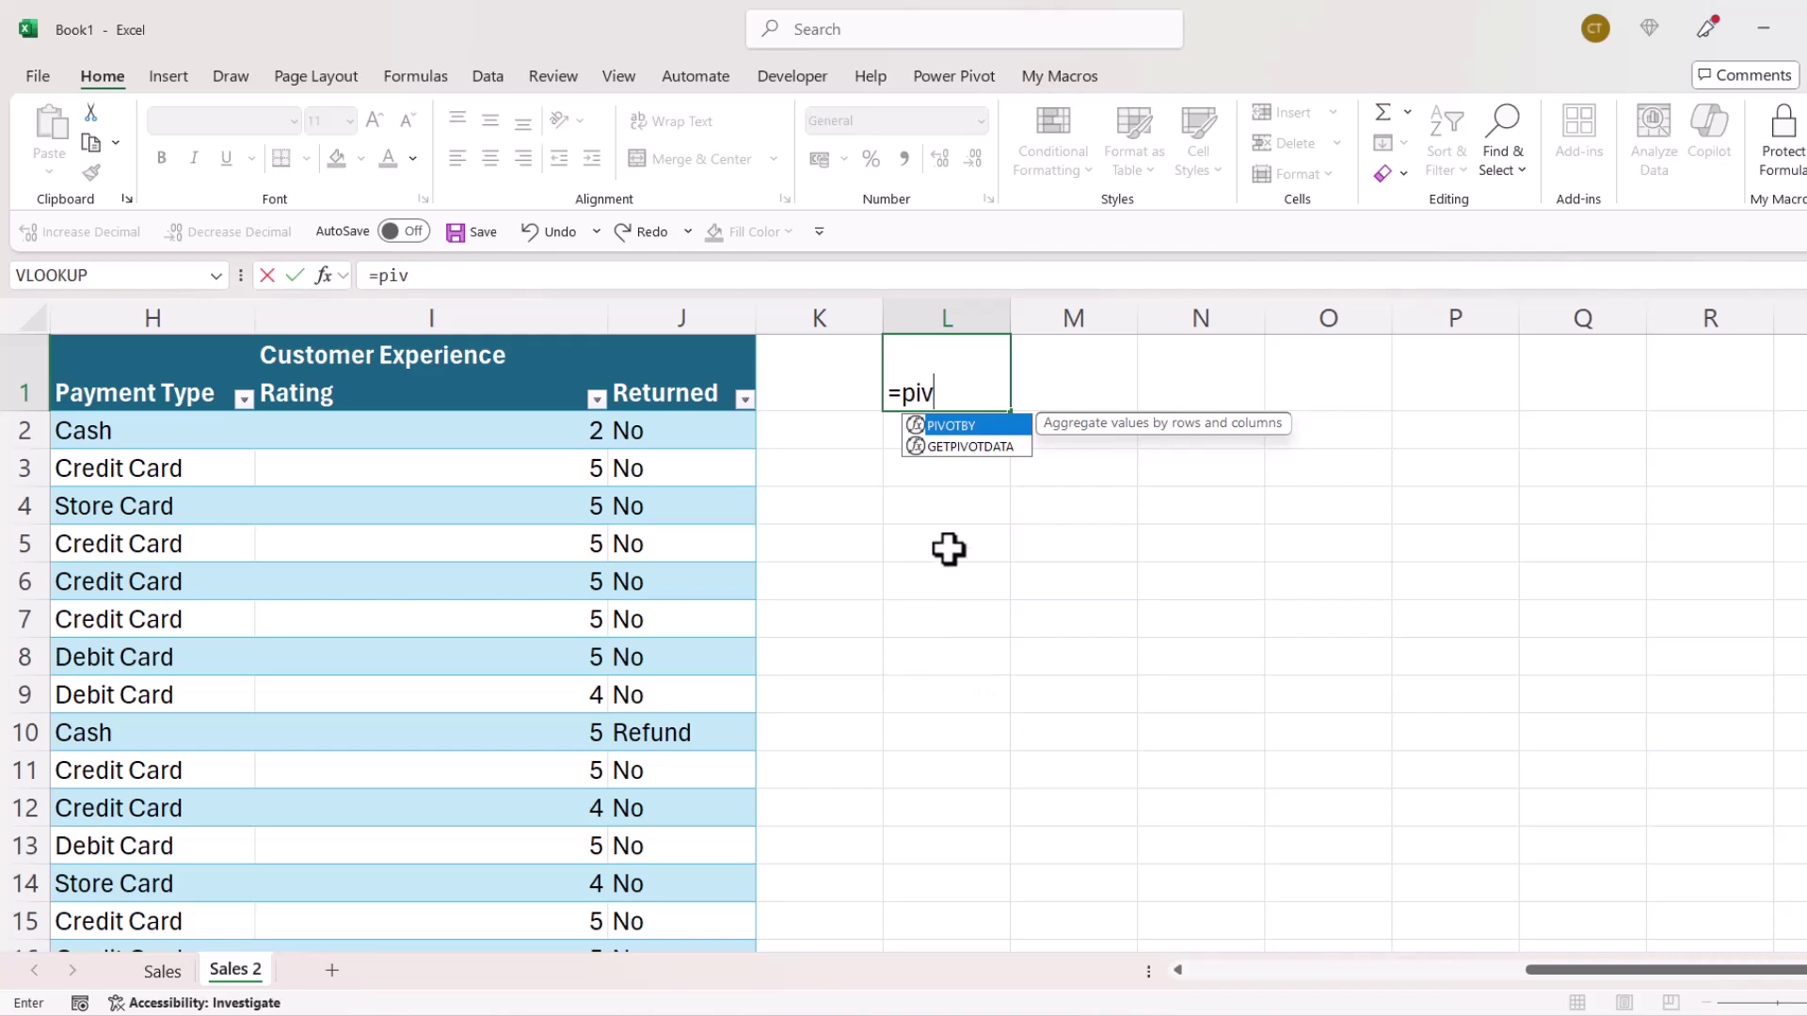
double_click(954, 428)
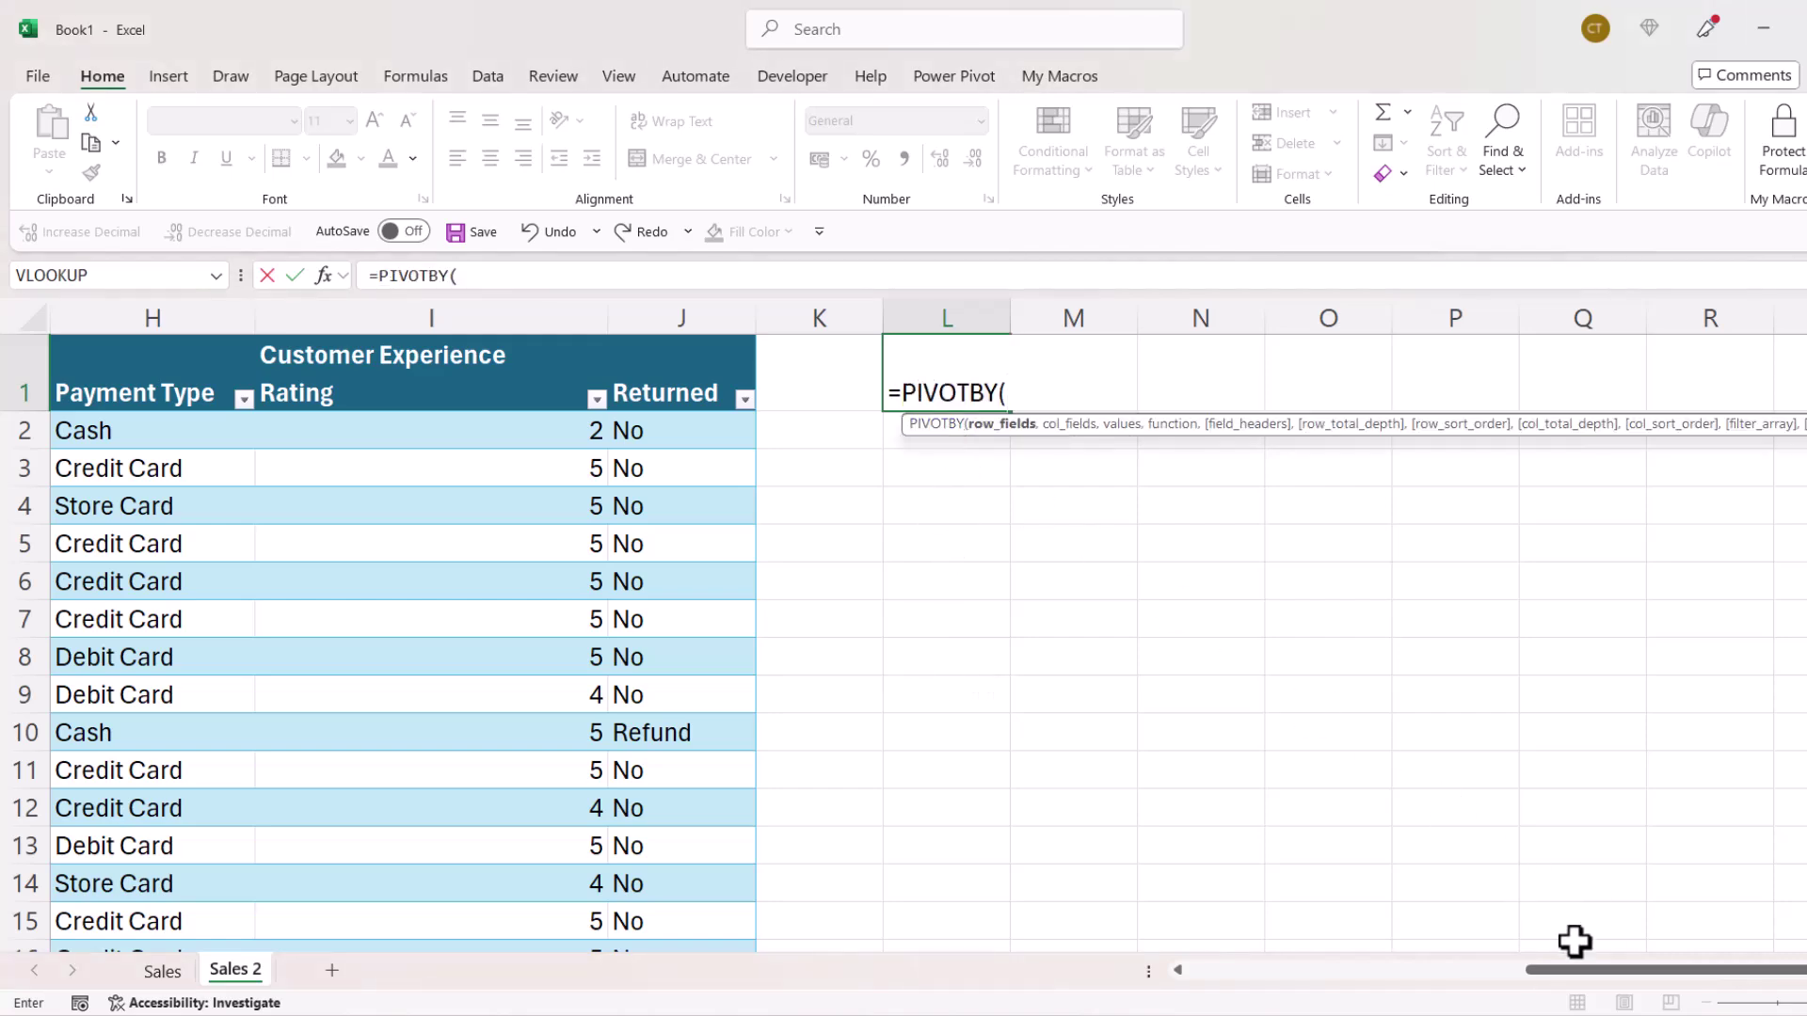
left_click_drag(1597, 975, 1205, 1007)
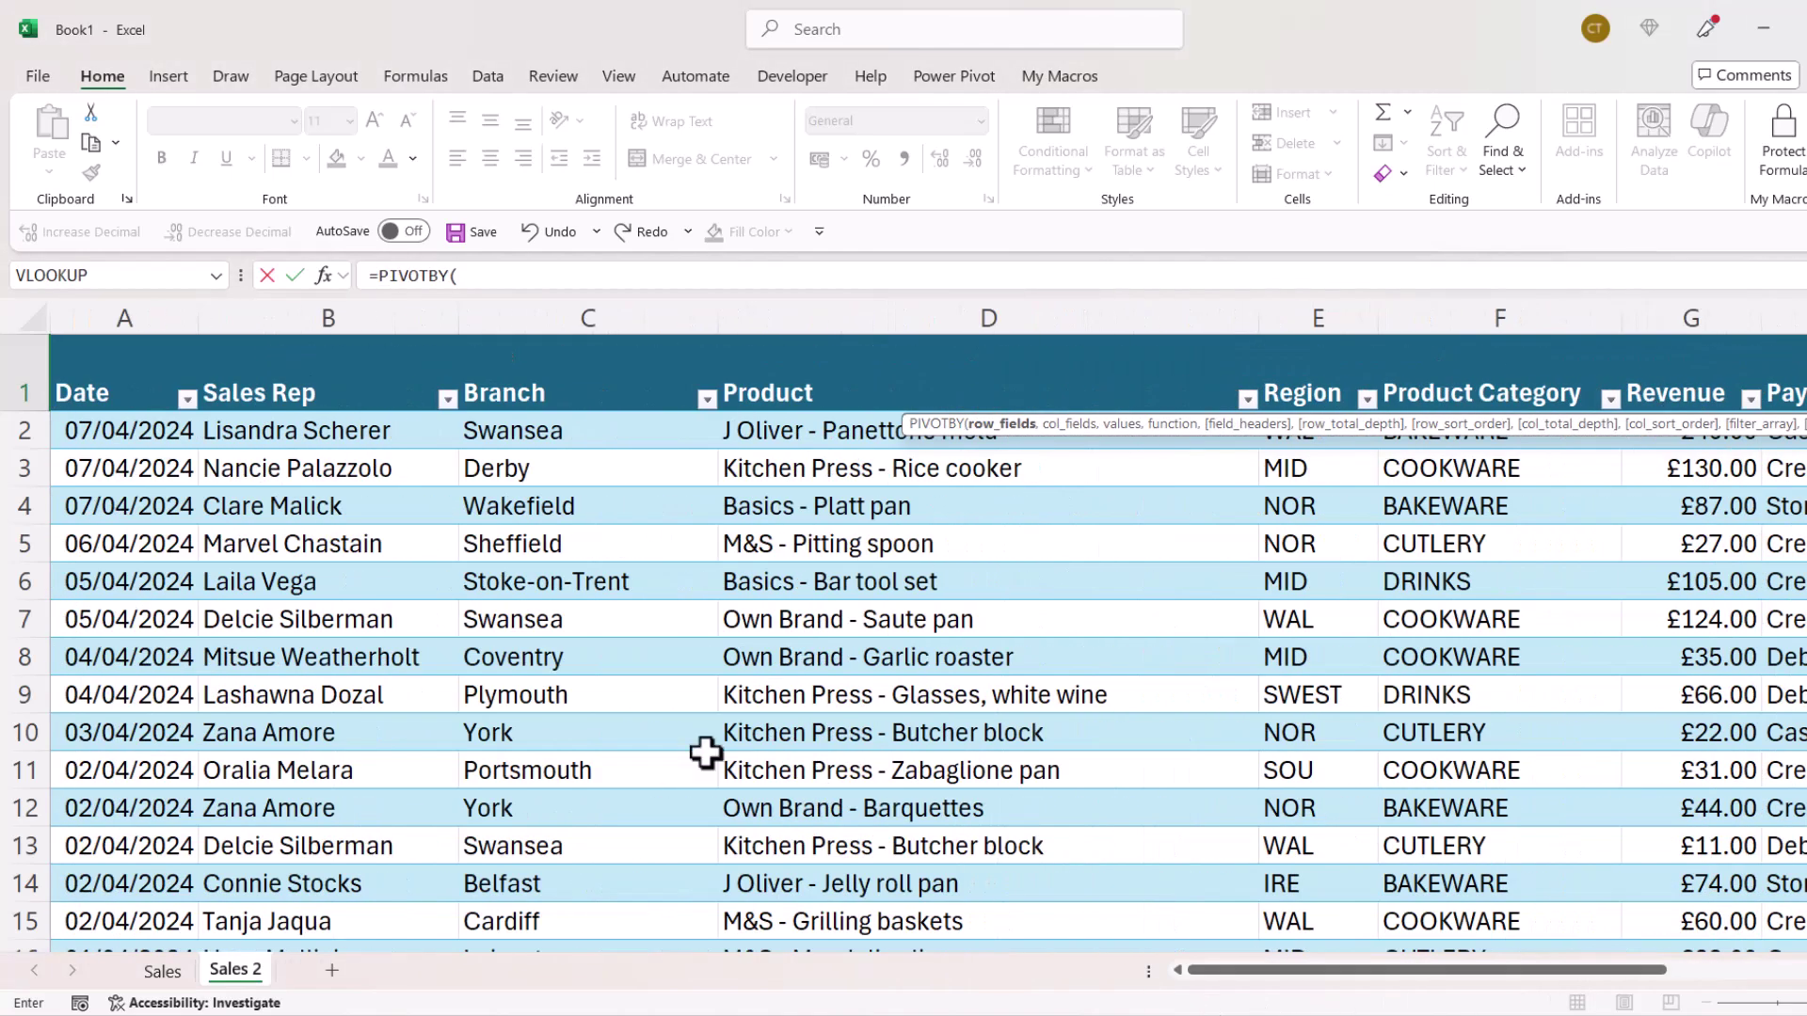
left_click(297, 337)
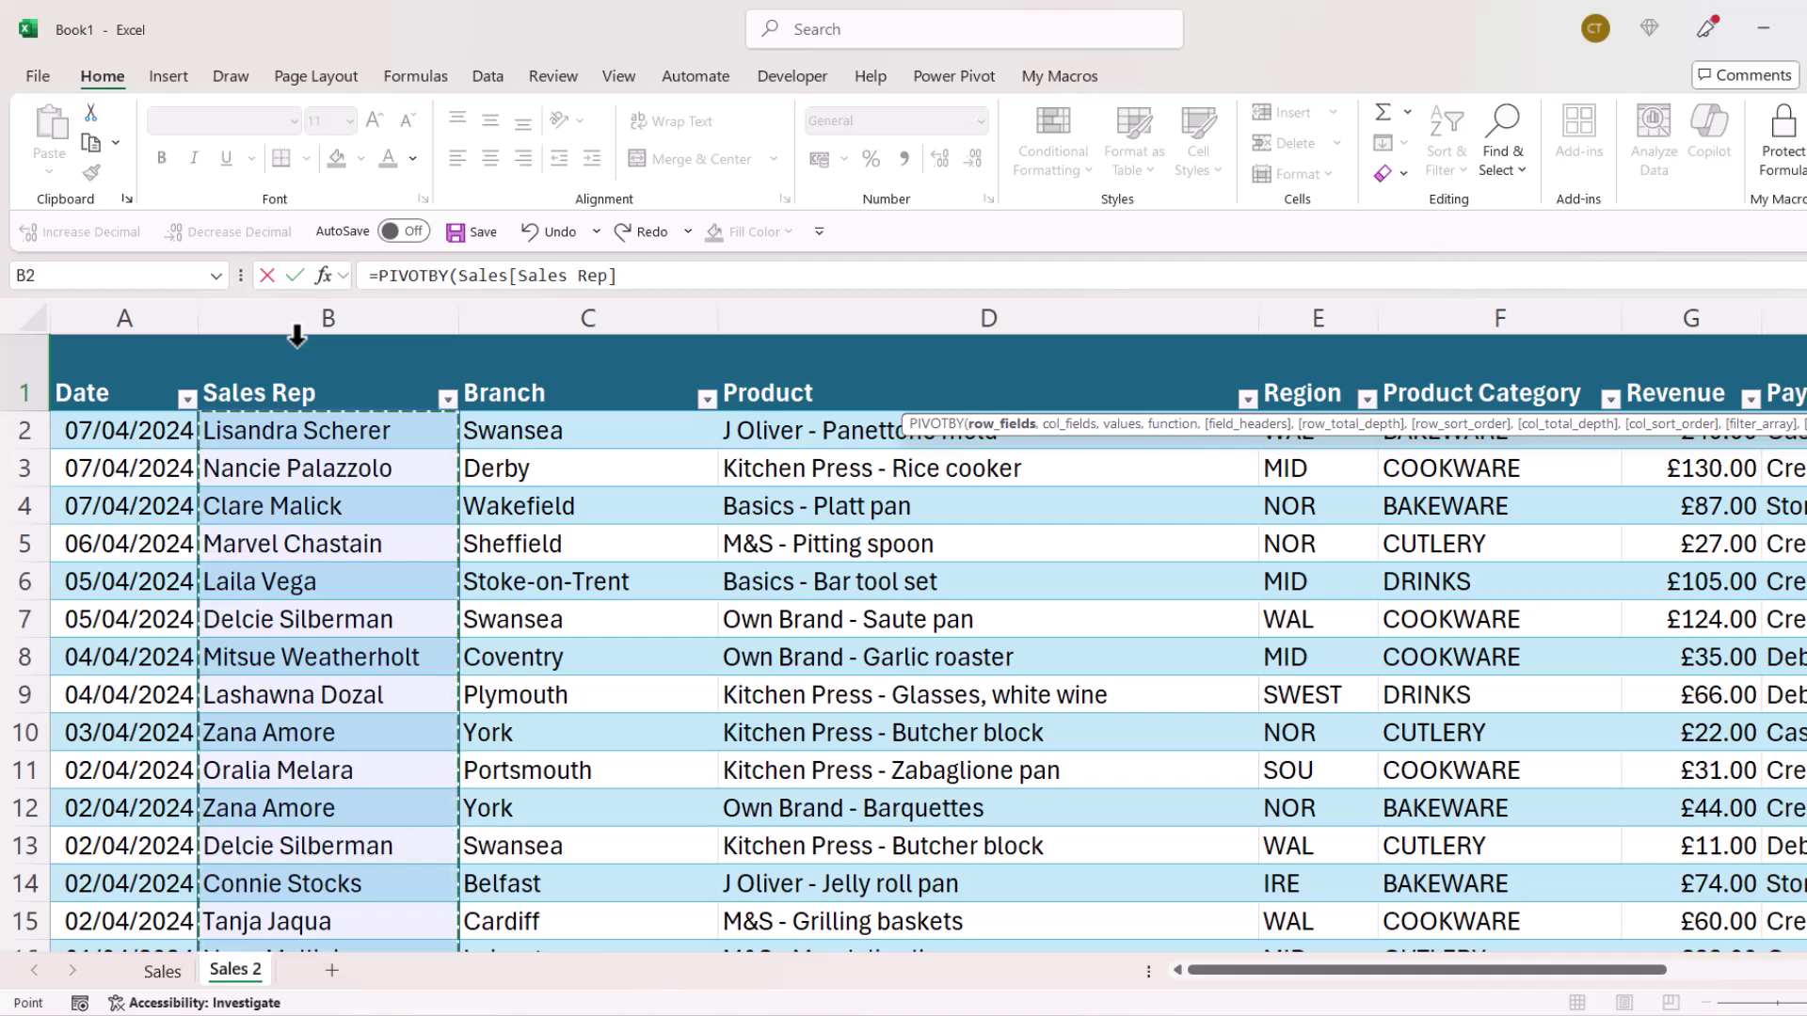
left_click(296, 341)
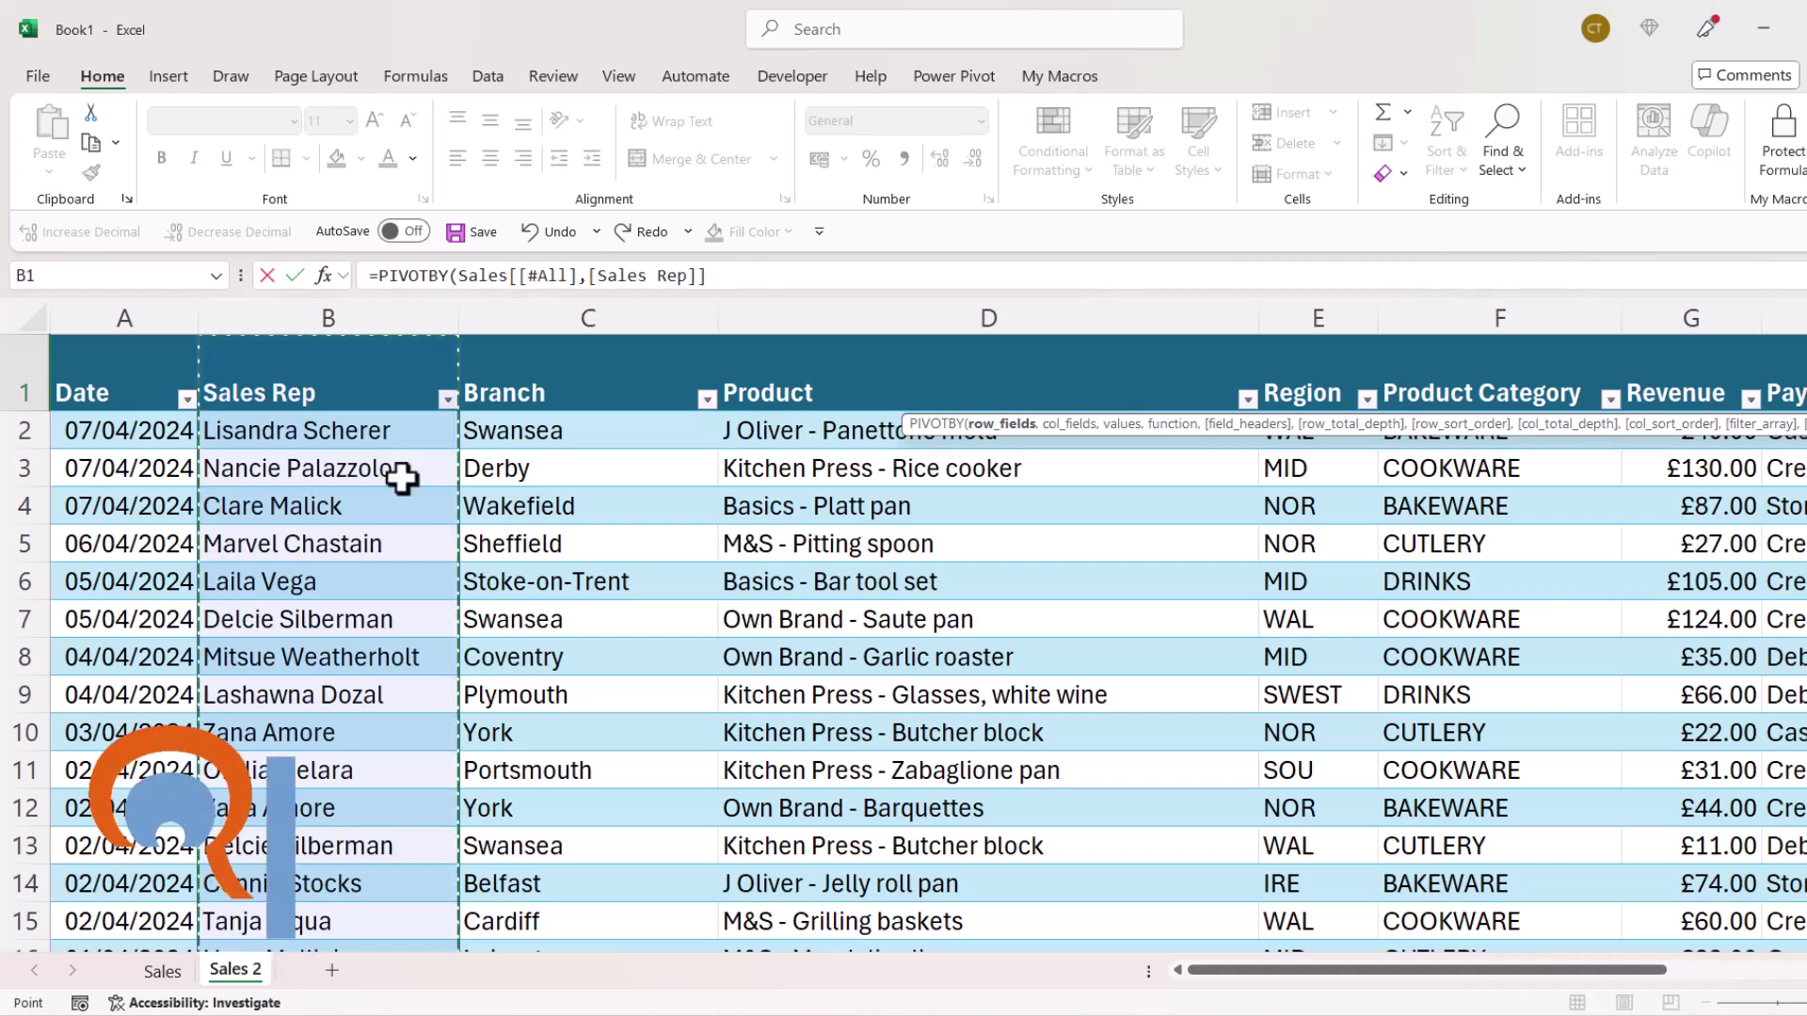
left_click_drag(1466, 970, 1776, 972)
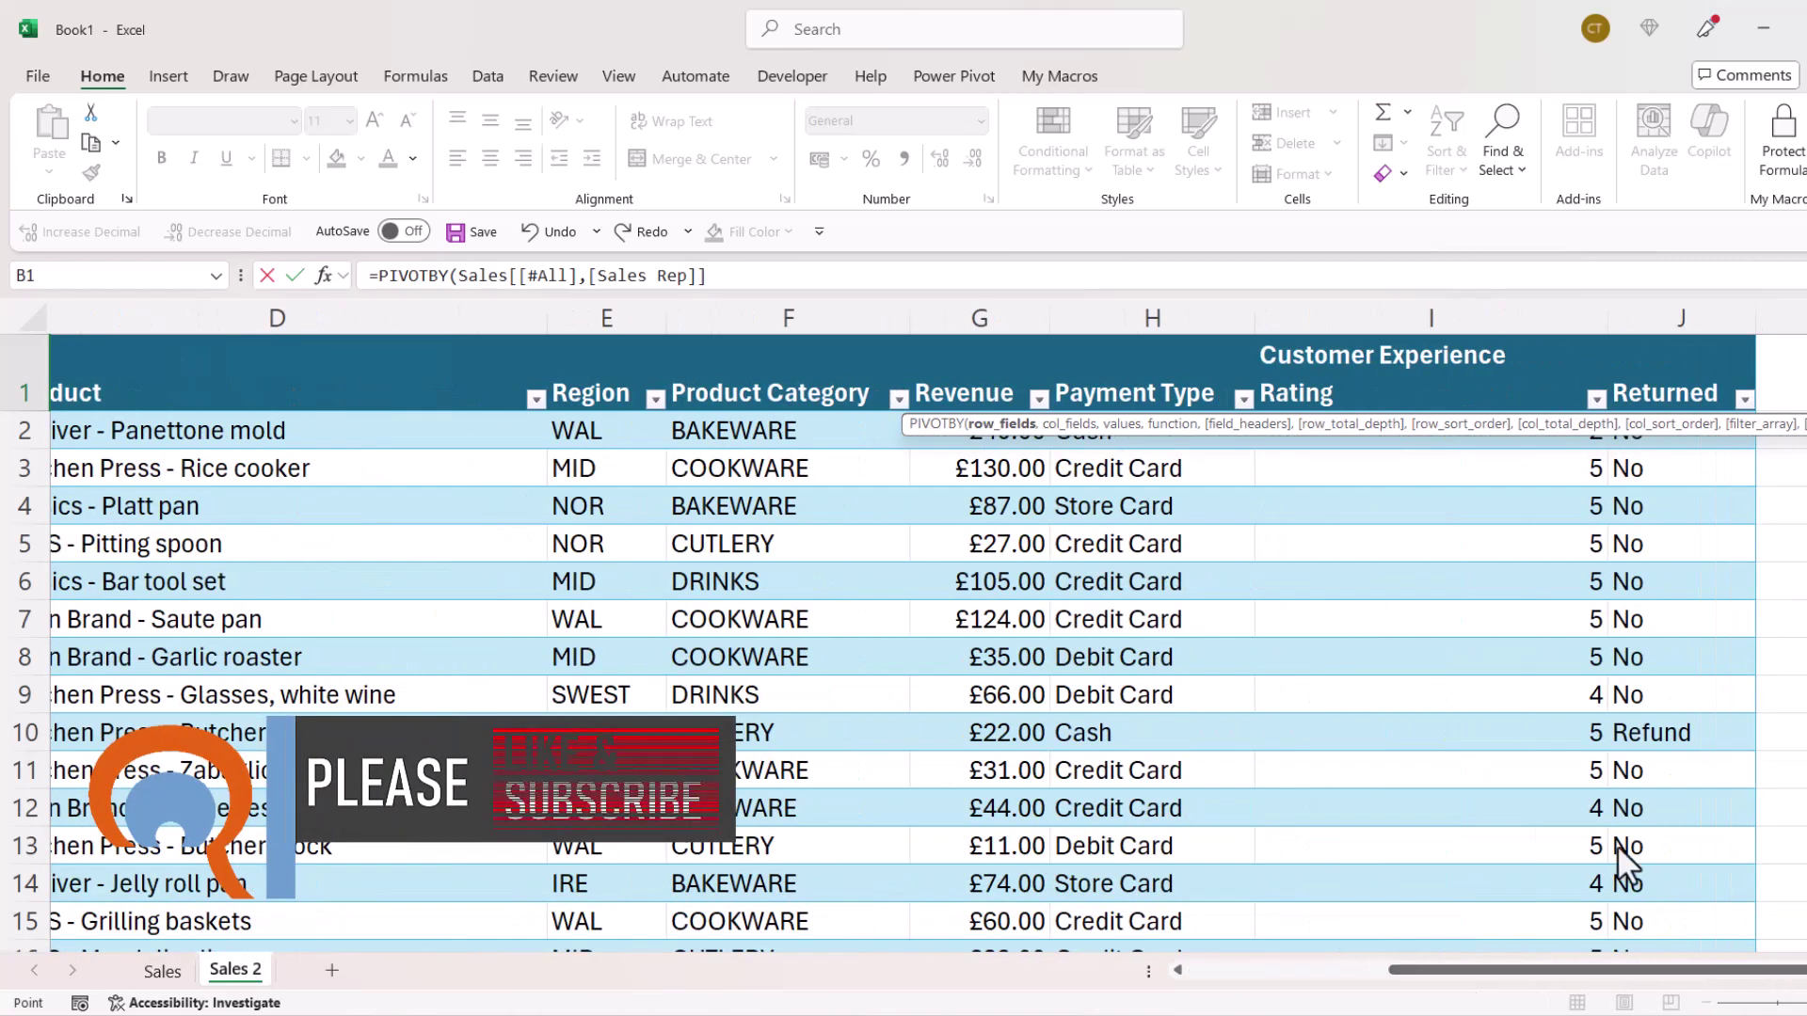
type(",")
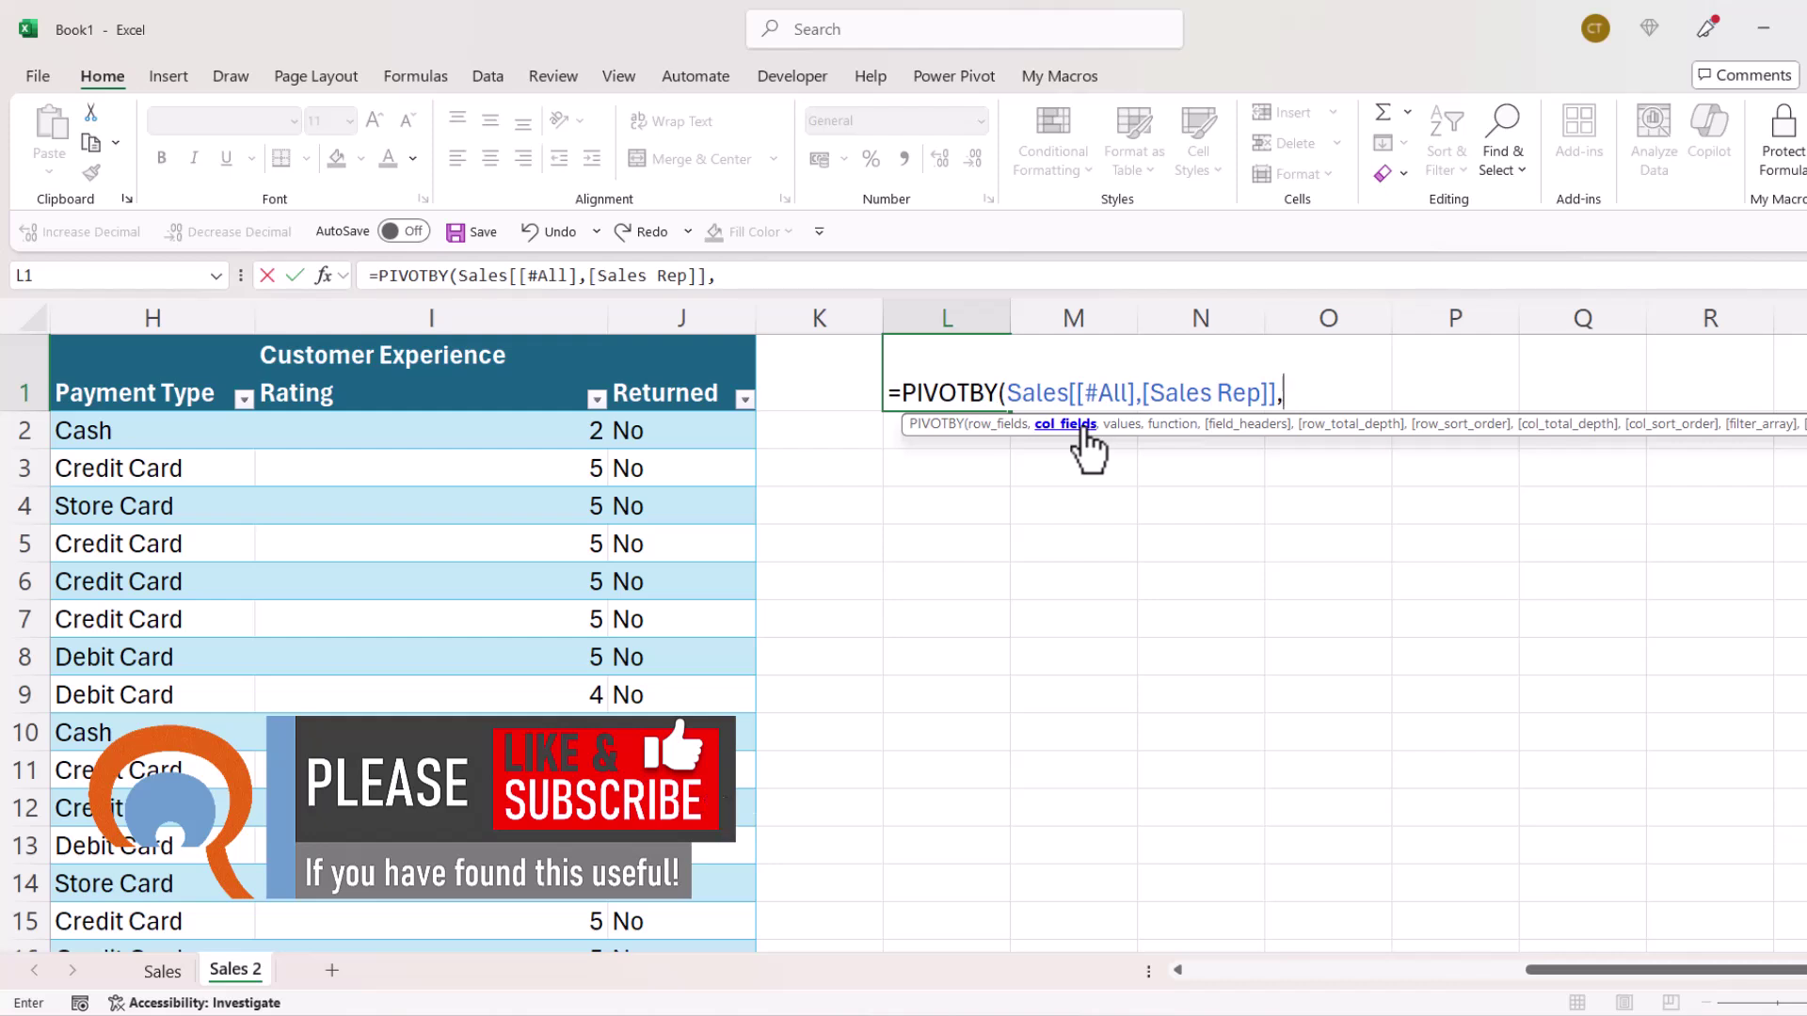
Step: Skip column fields and use HSTACK of Revenue and Customer Experience Rating, headers included, as values
type(",h")
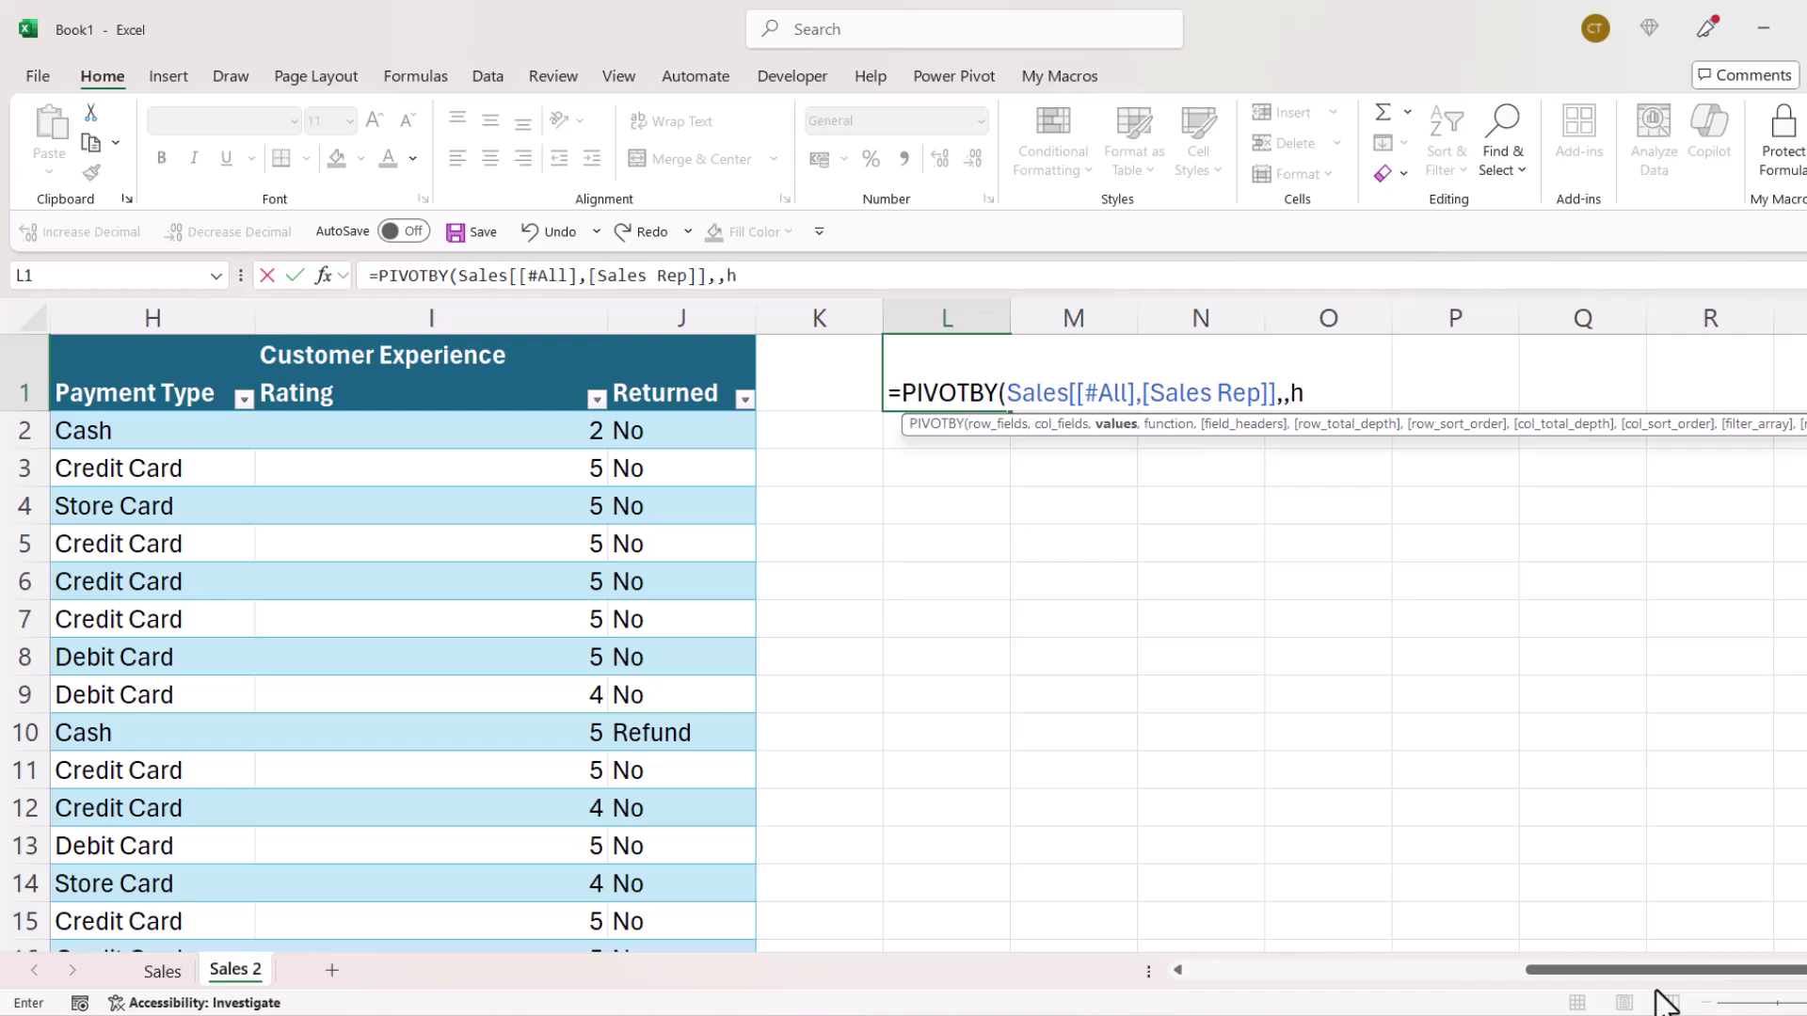
type("st")
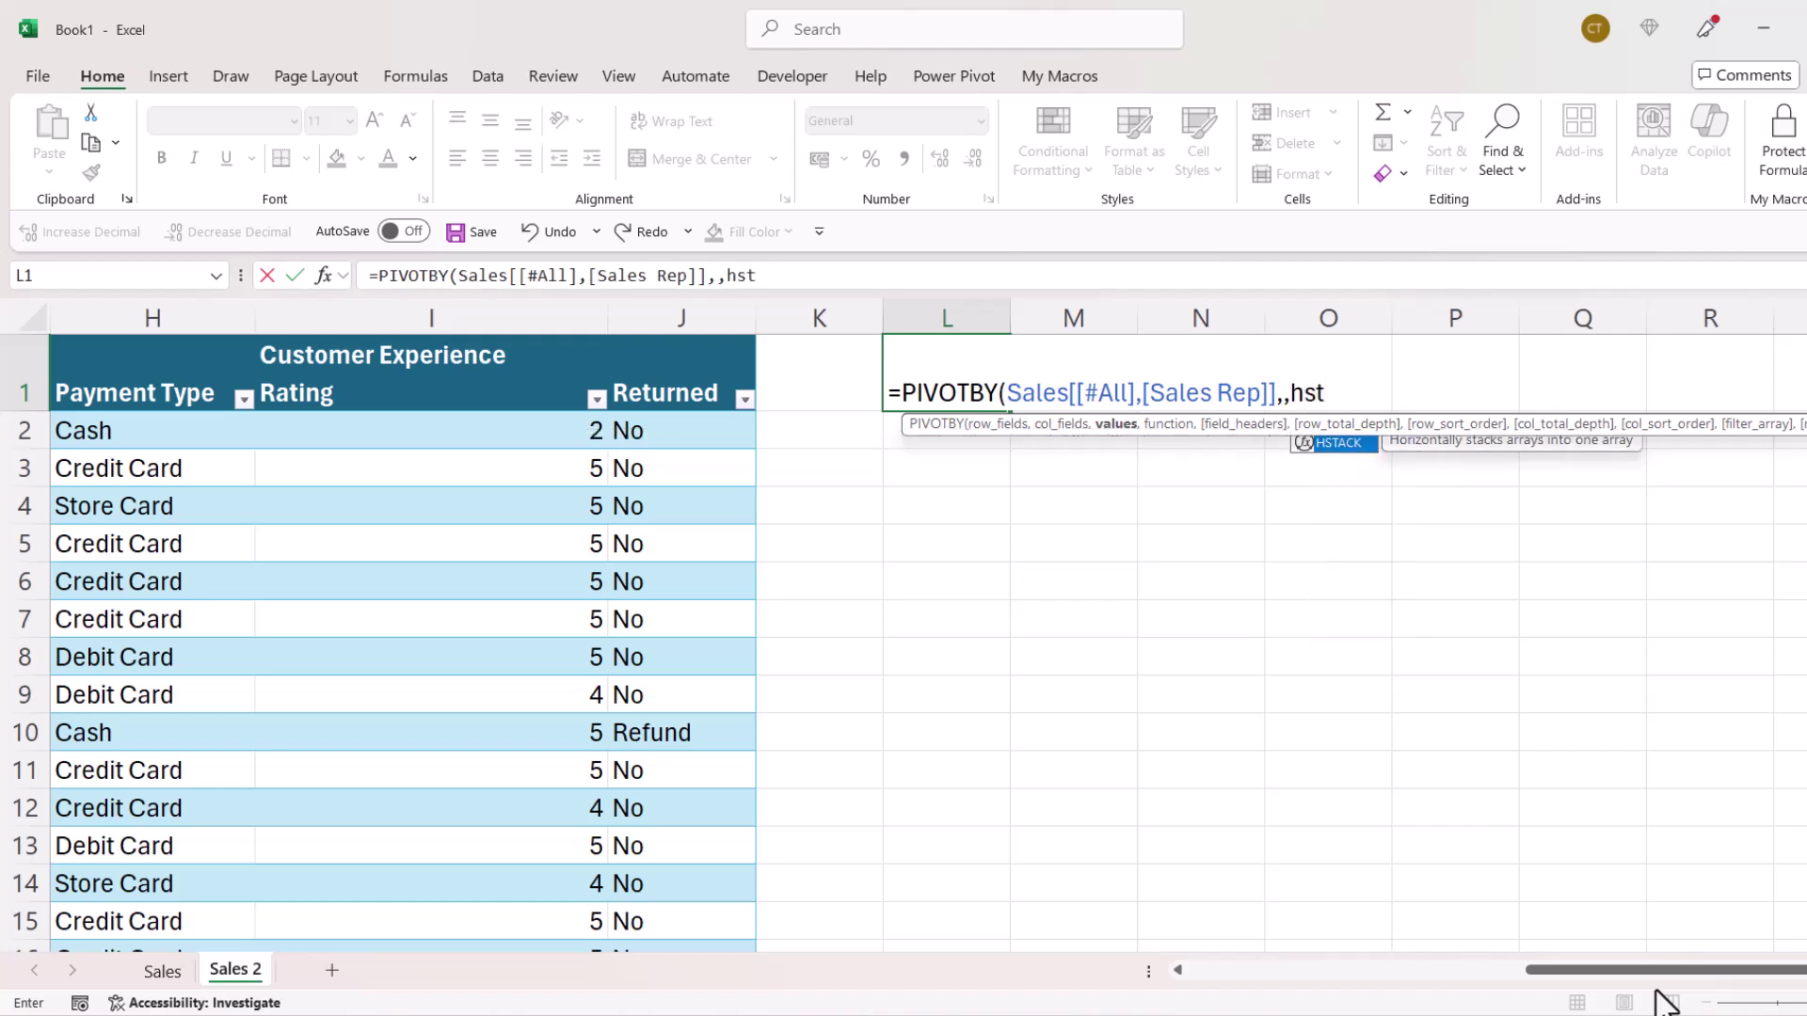
double_click(1352, 444)
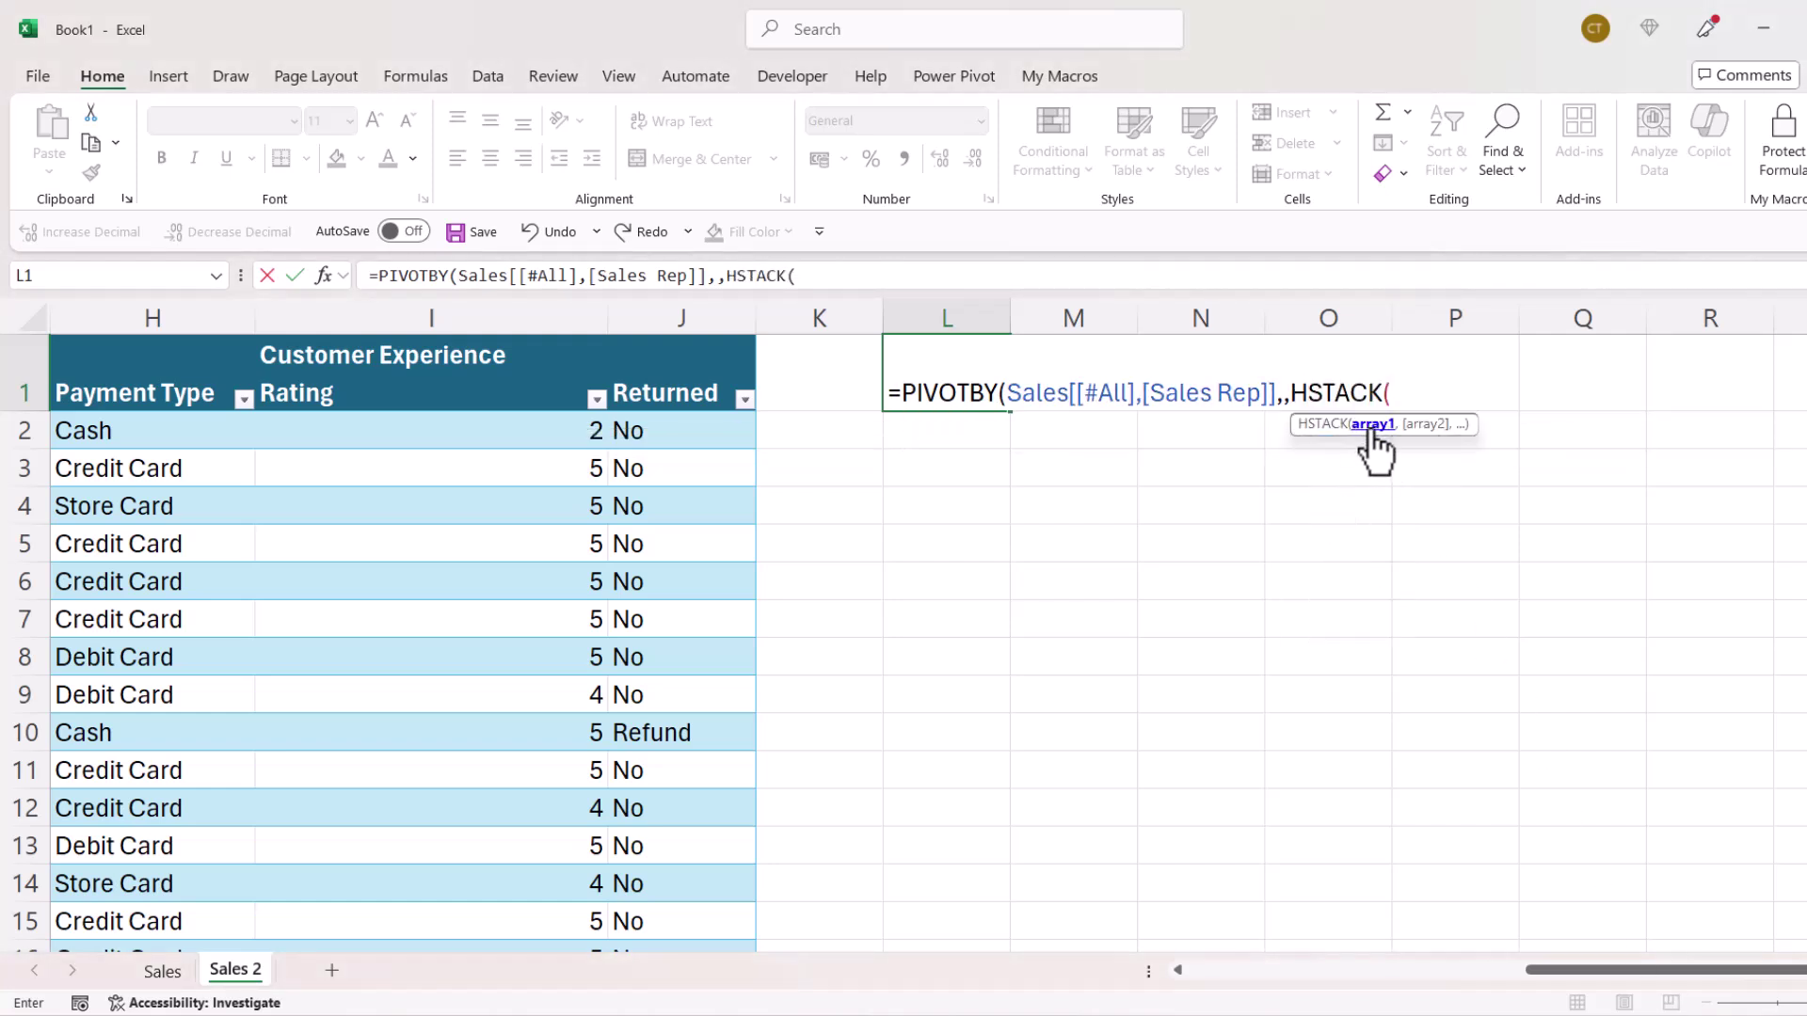
left_click_drag(1551, 970, 1389, 969)
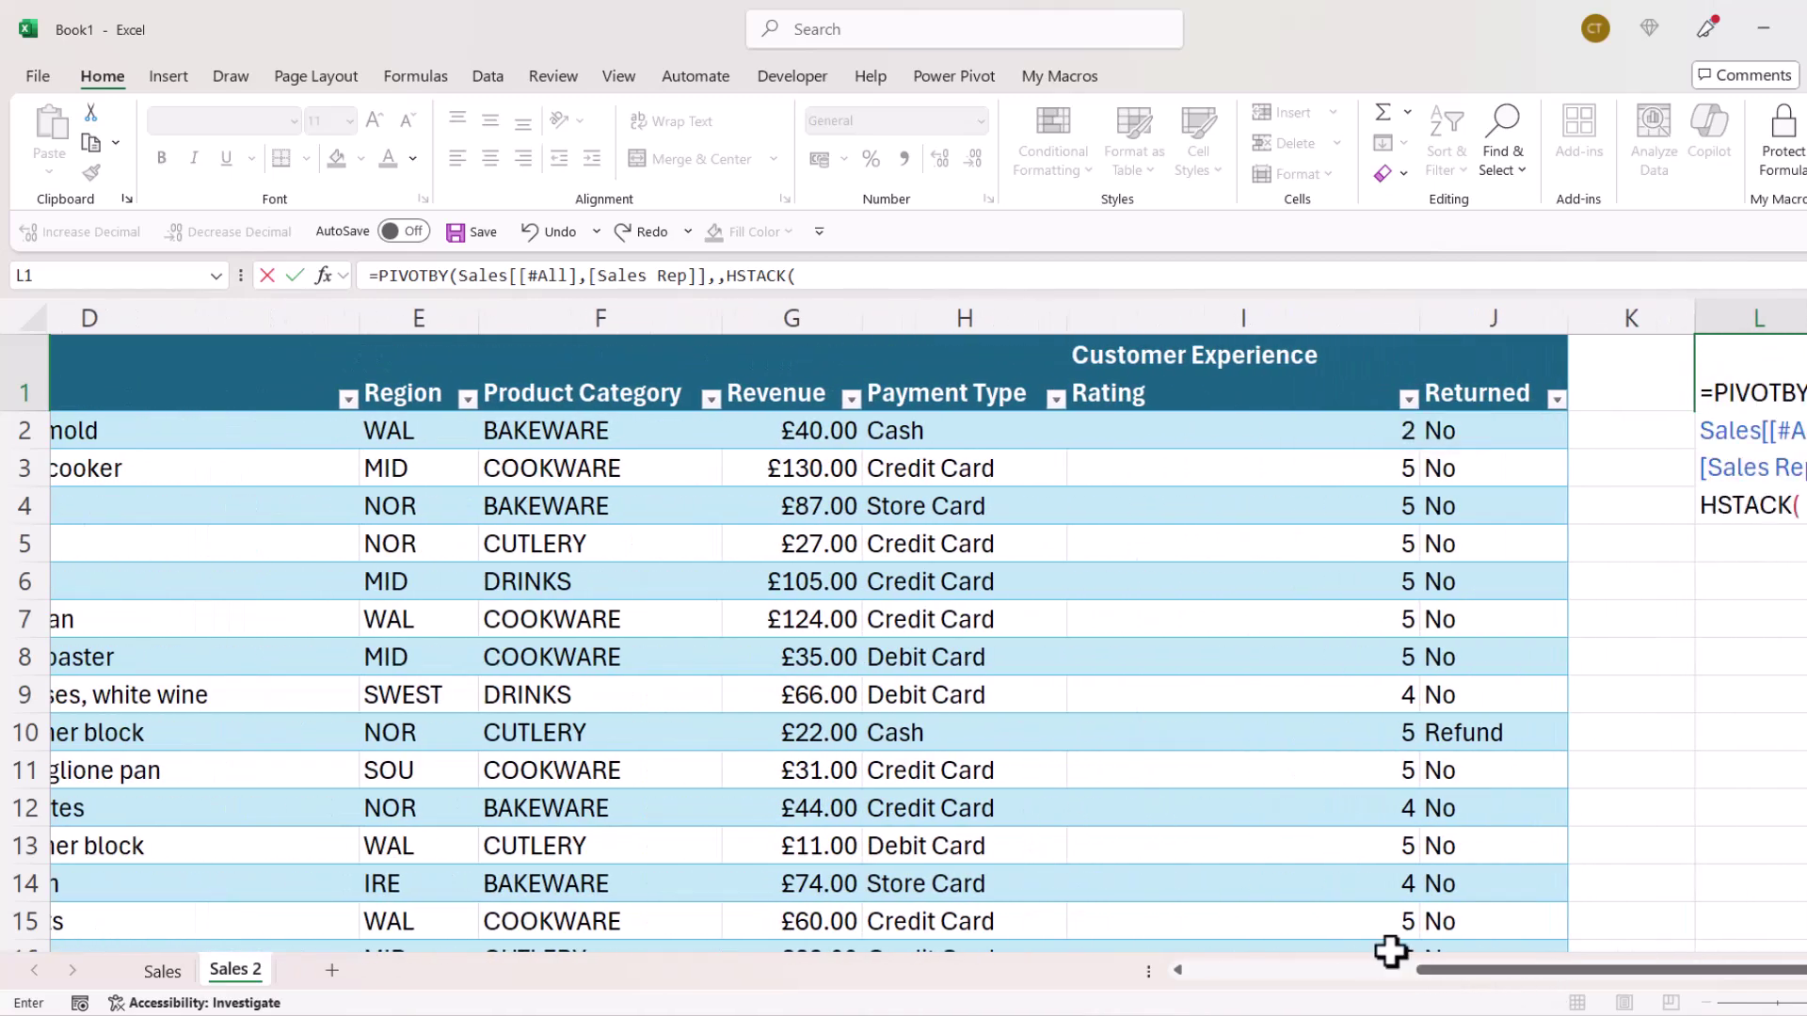
left_click(781, 337)
left_click(779, 344)
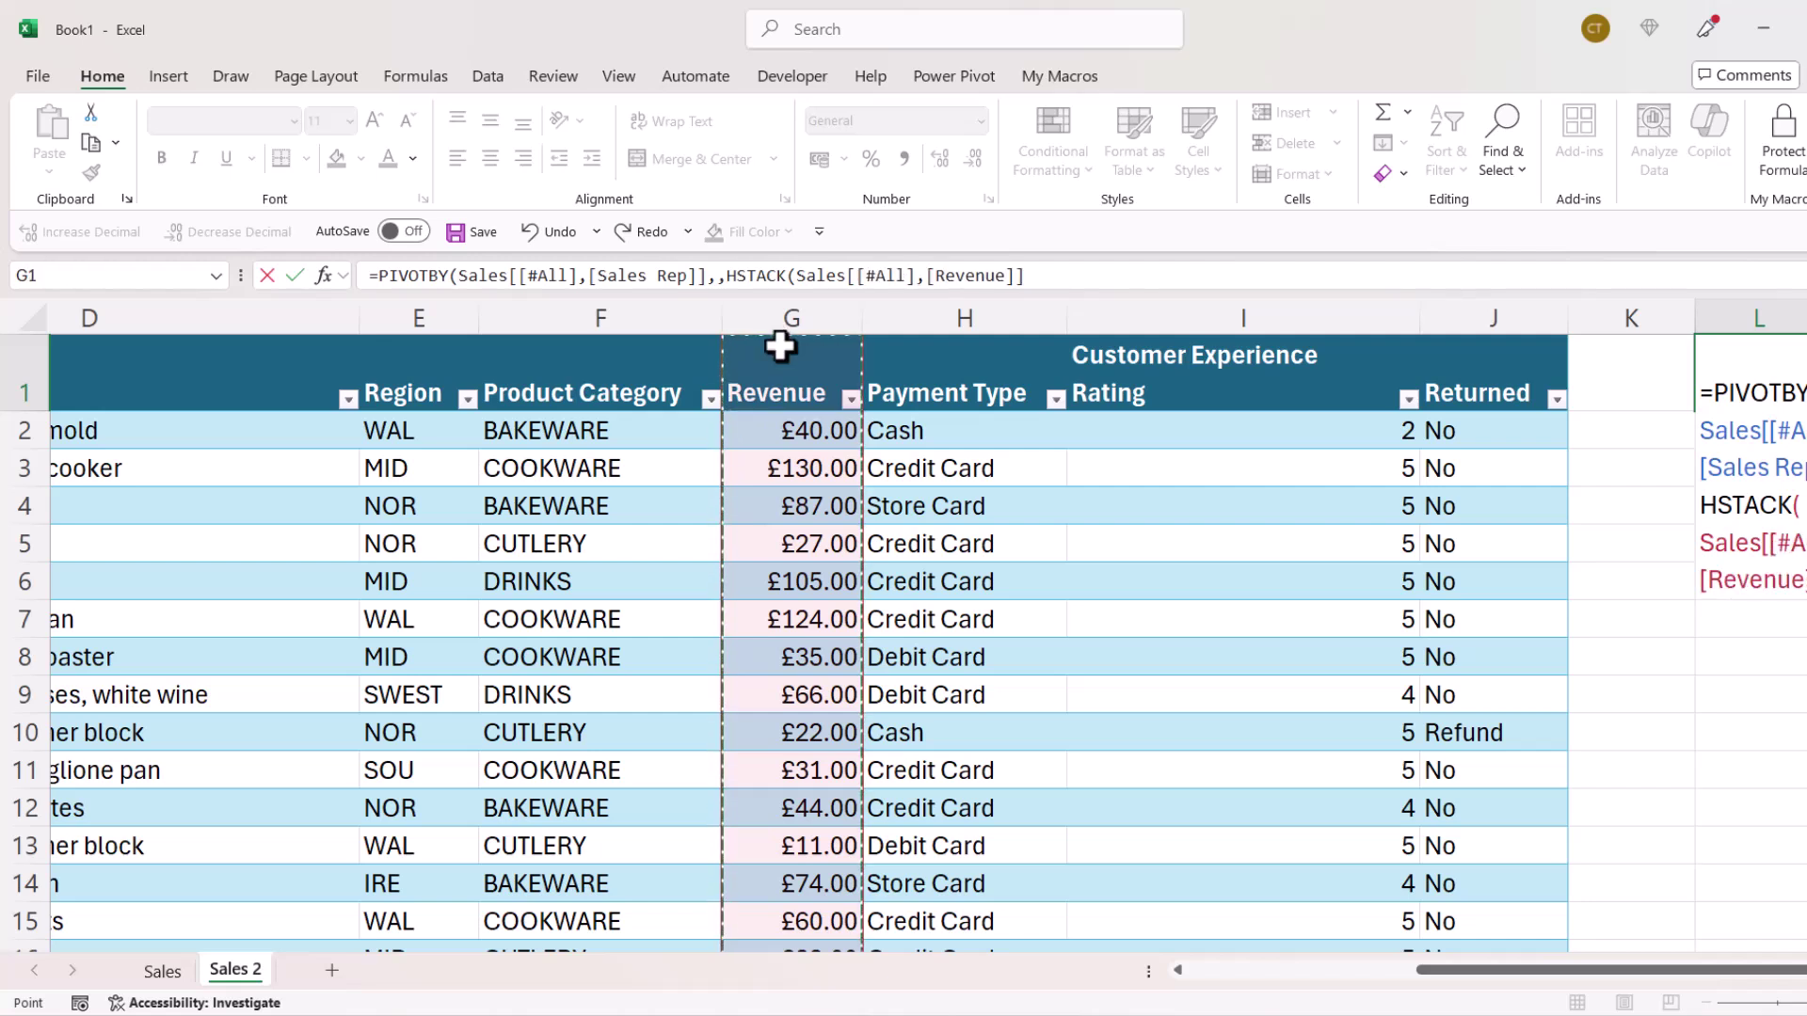
type(",")
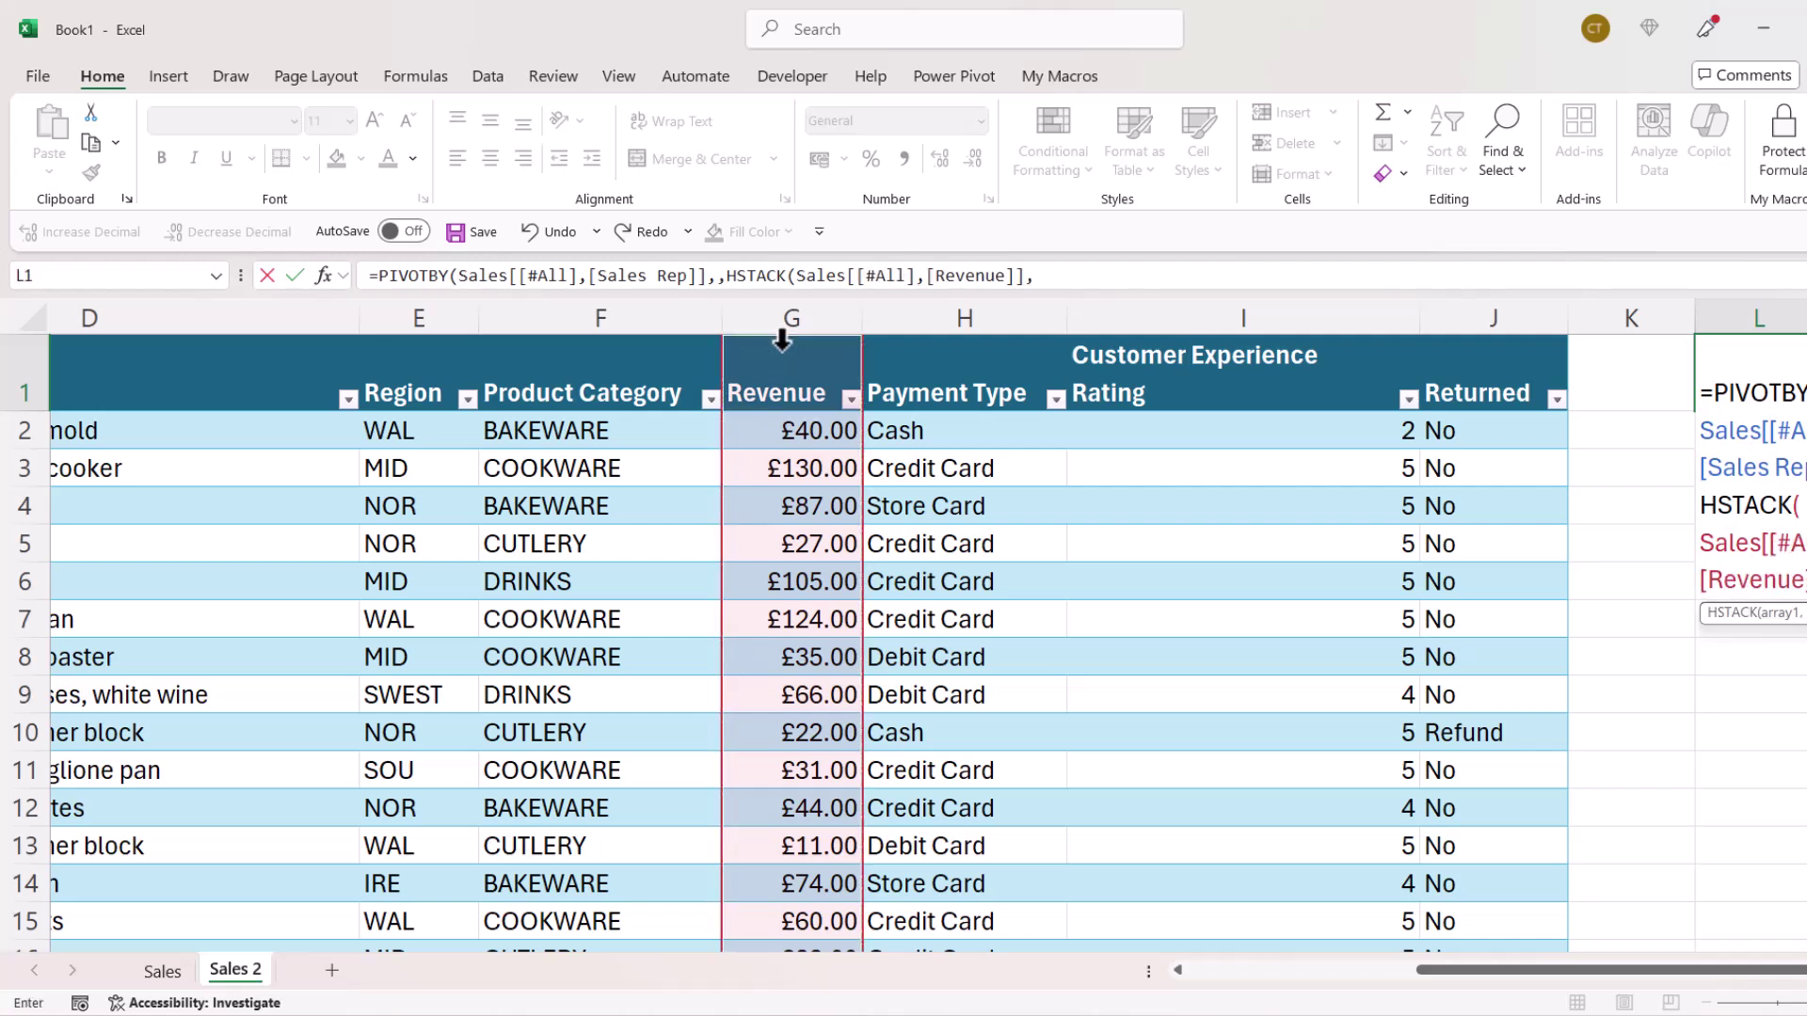
left_click(1170, 339)
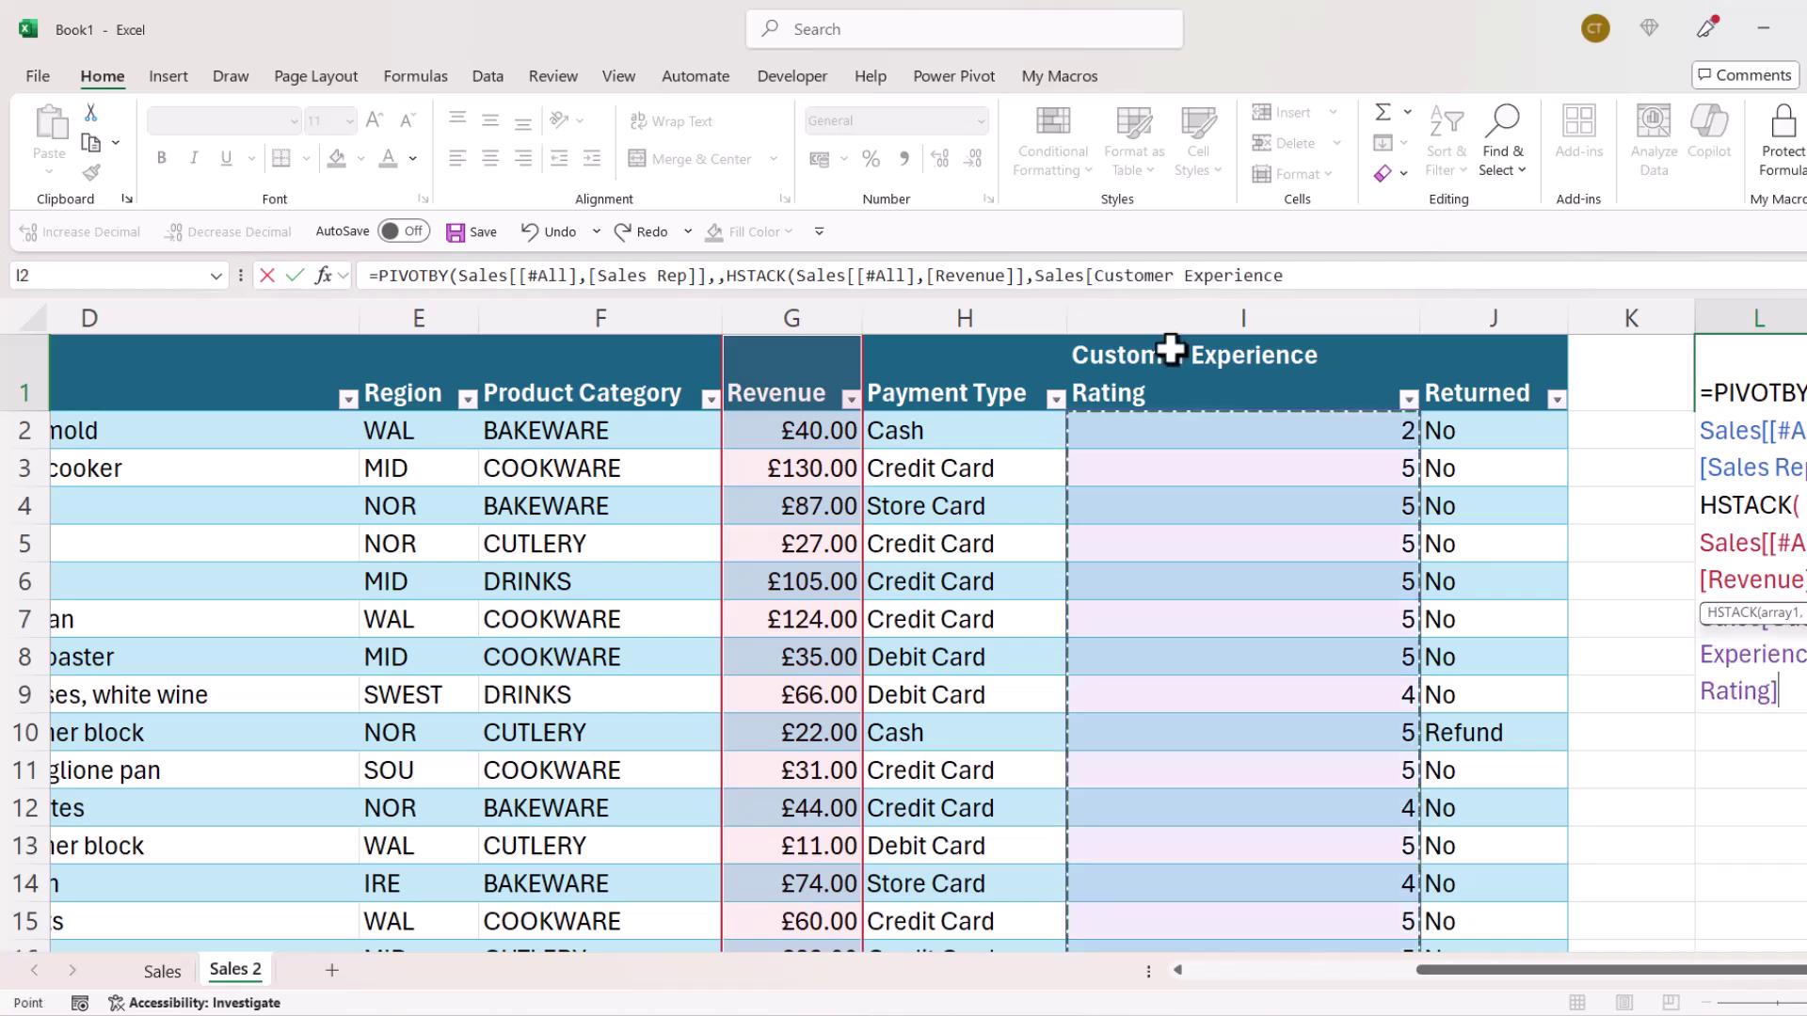
left_click(1170, 346)
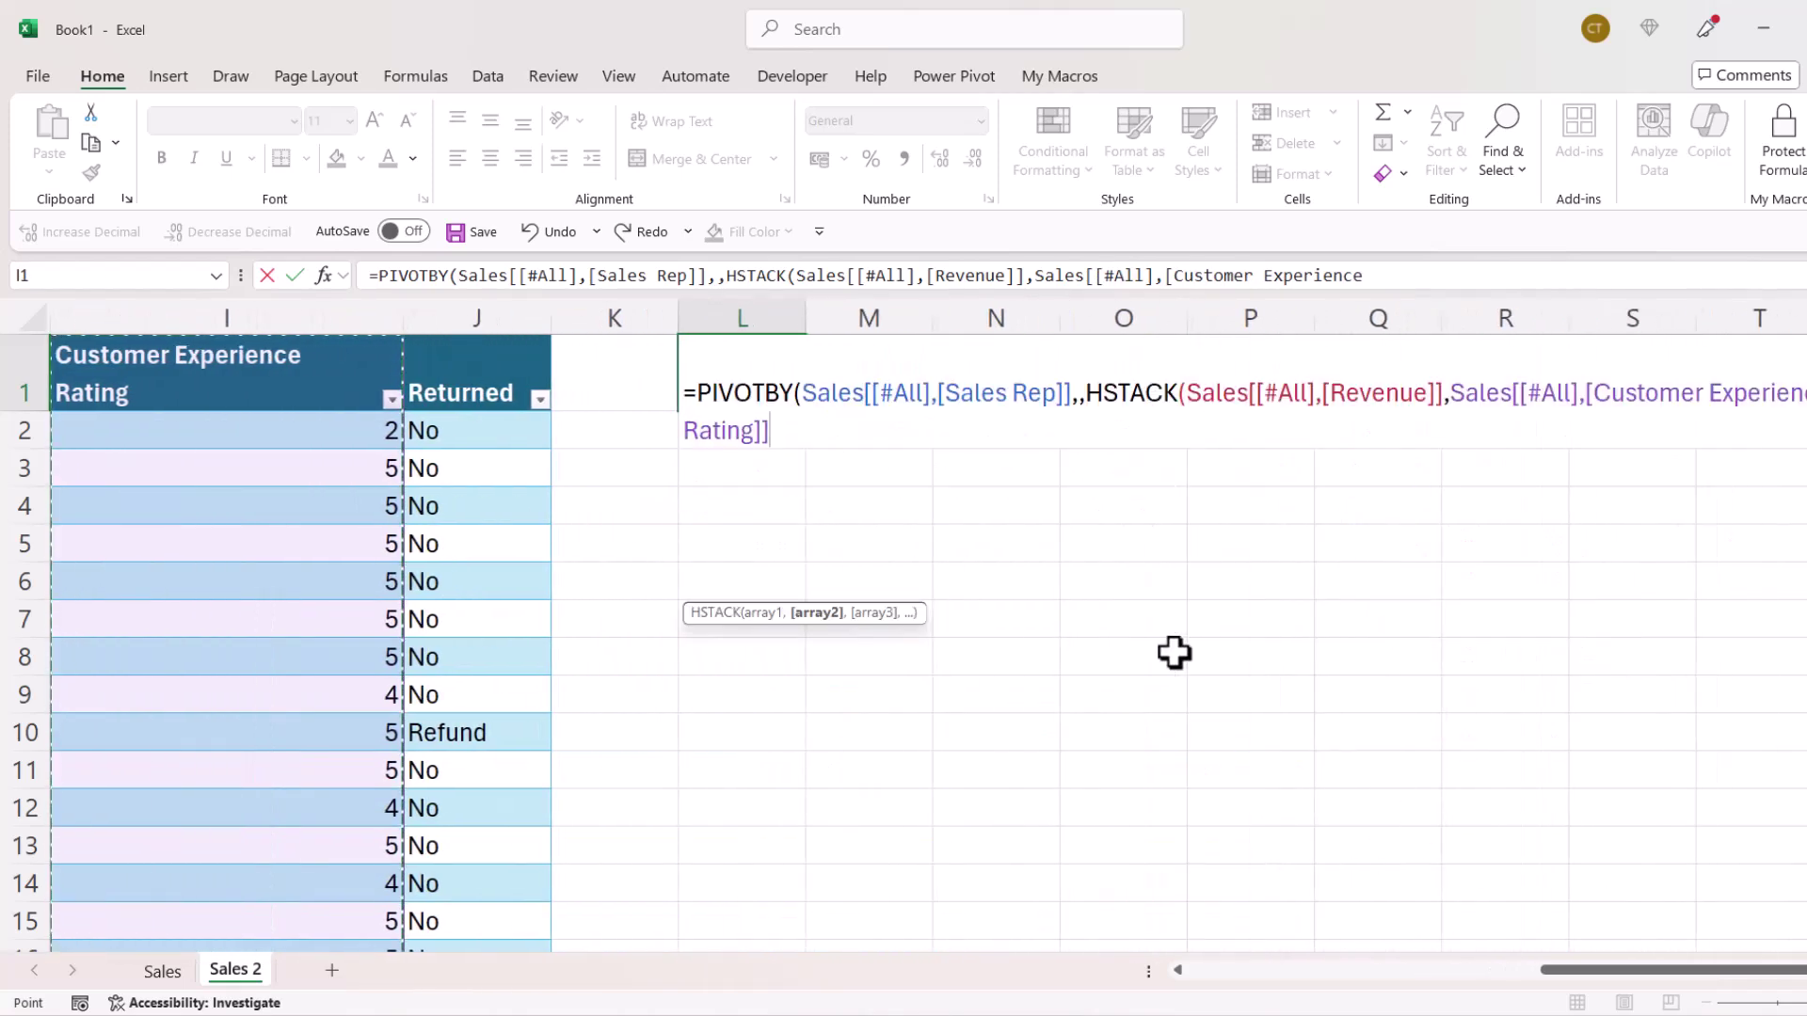
type(")")
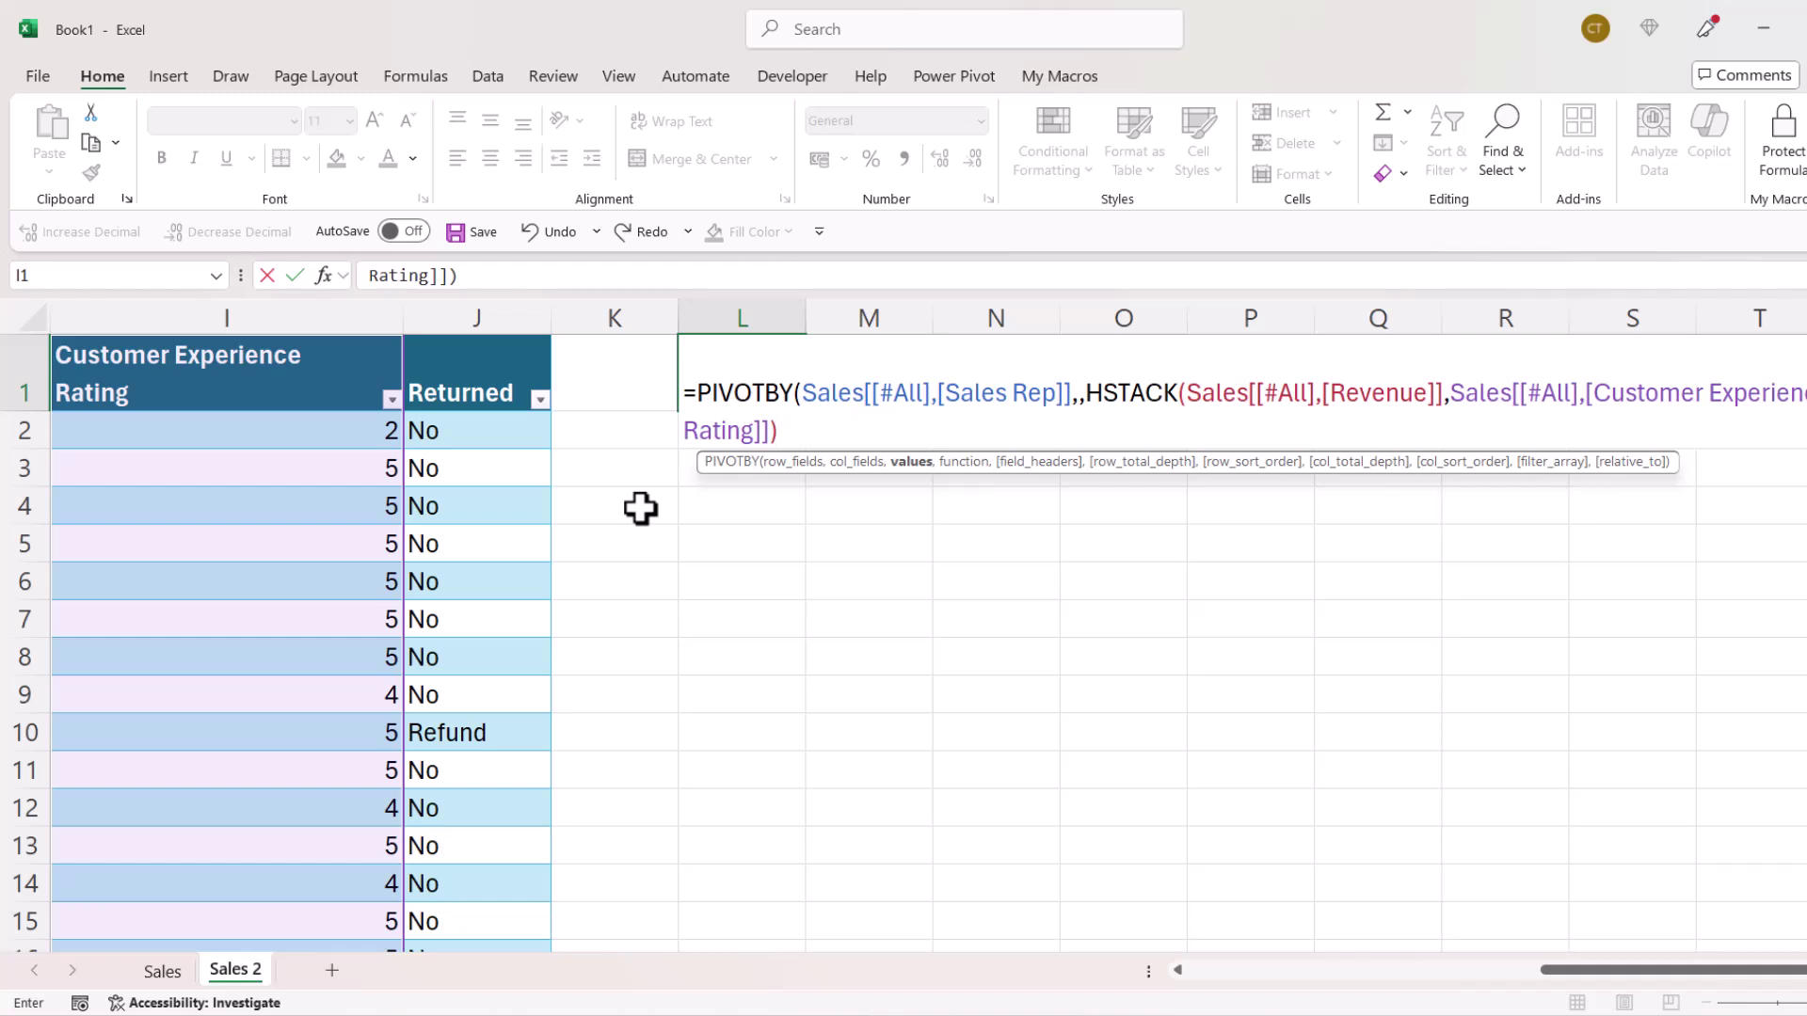
type(",")
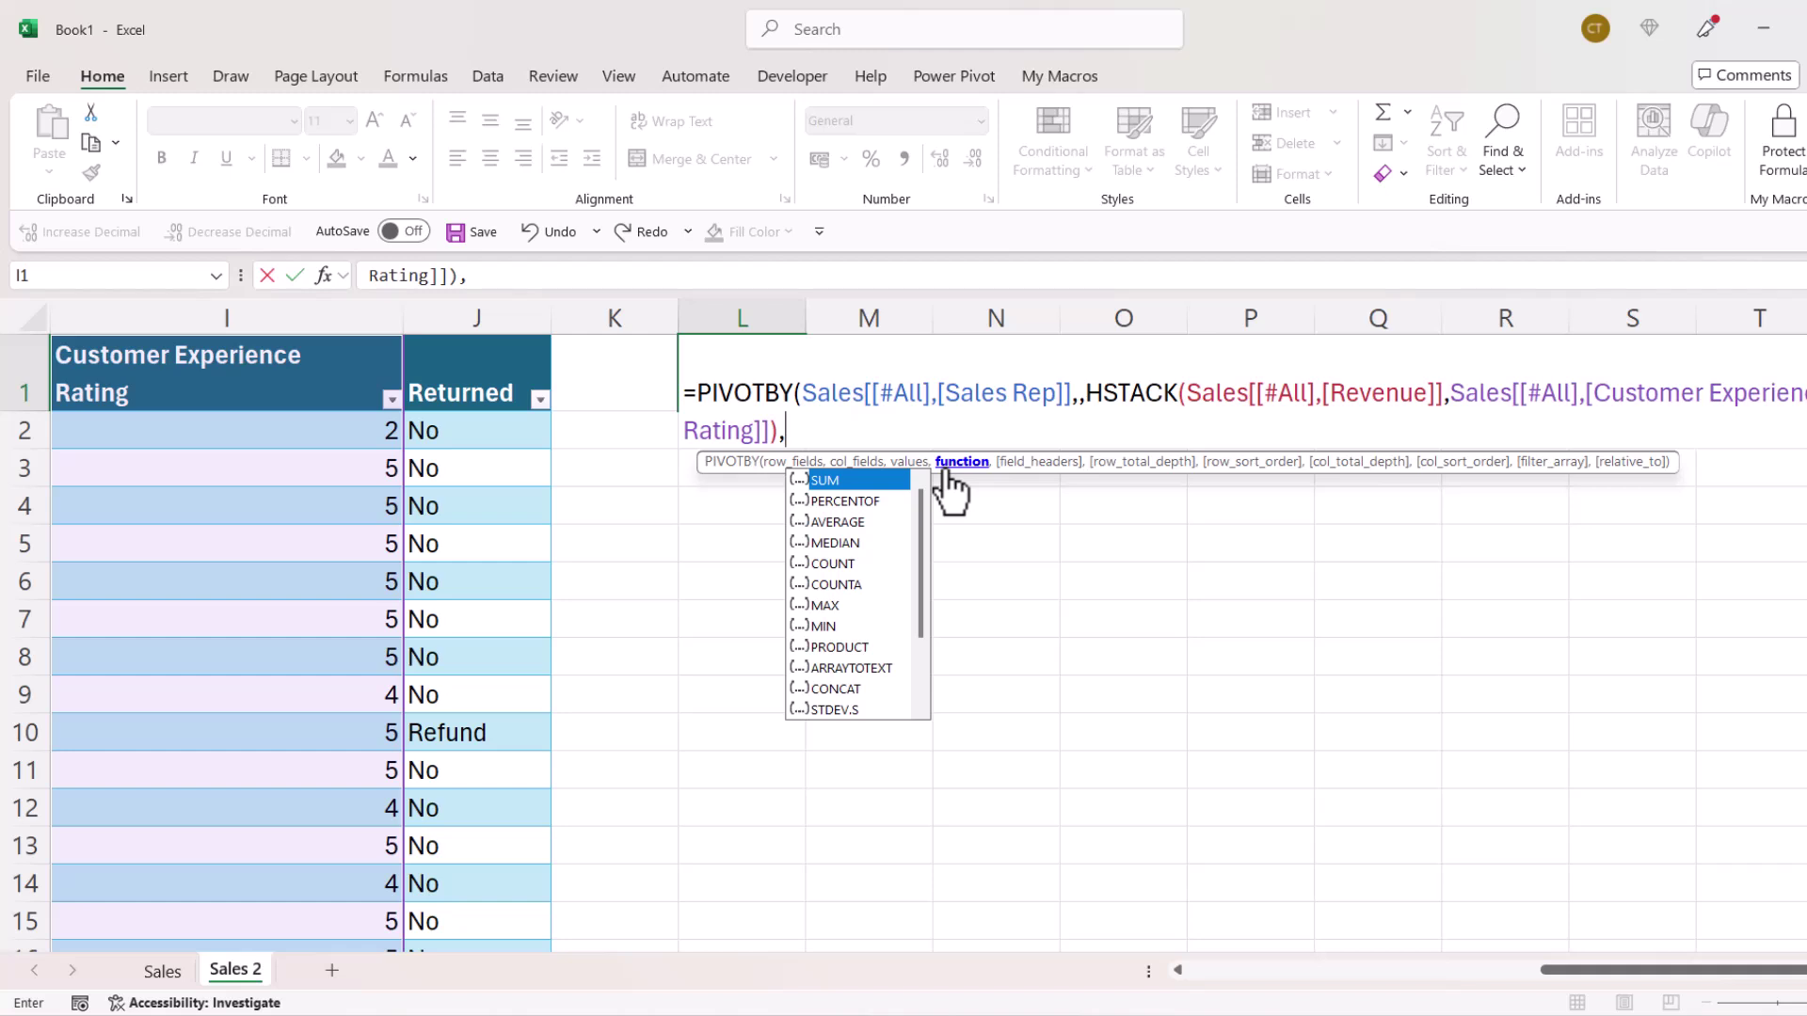
Step: Set the PIVOTBY function argument to HSTACK(SUM,AVERAGE)
type("hstack(")
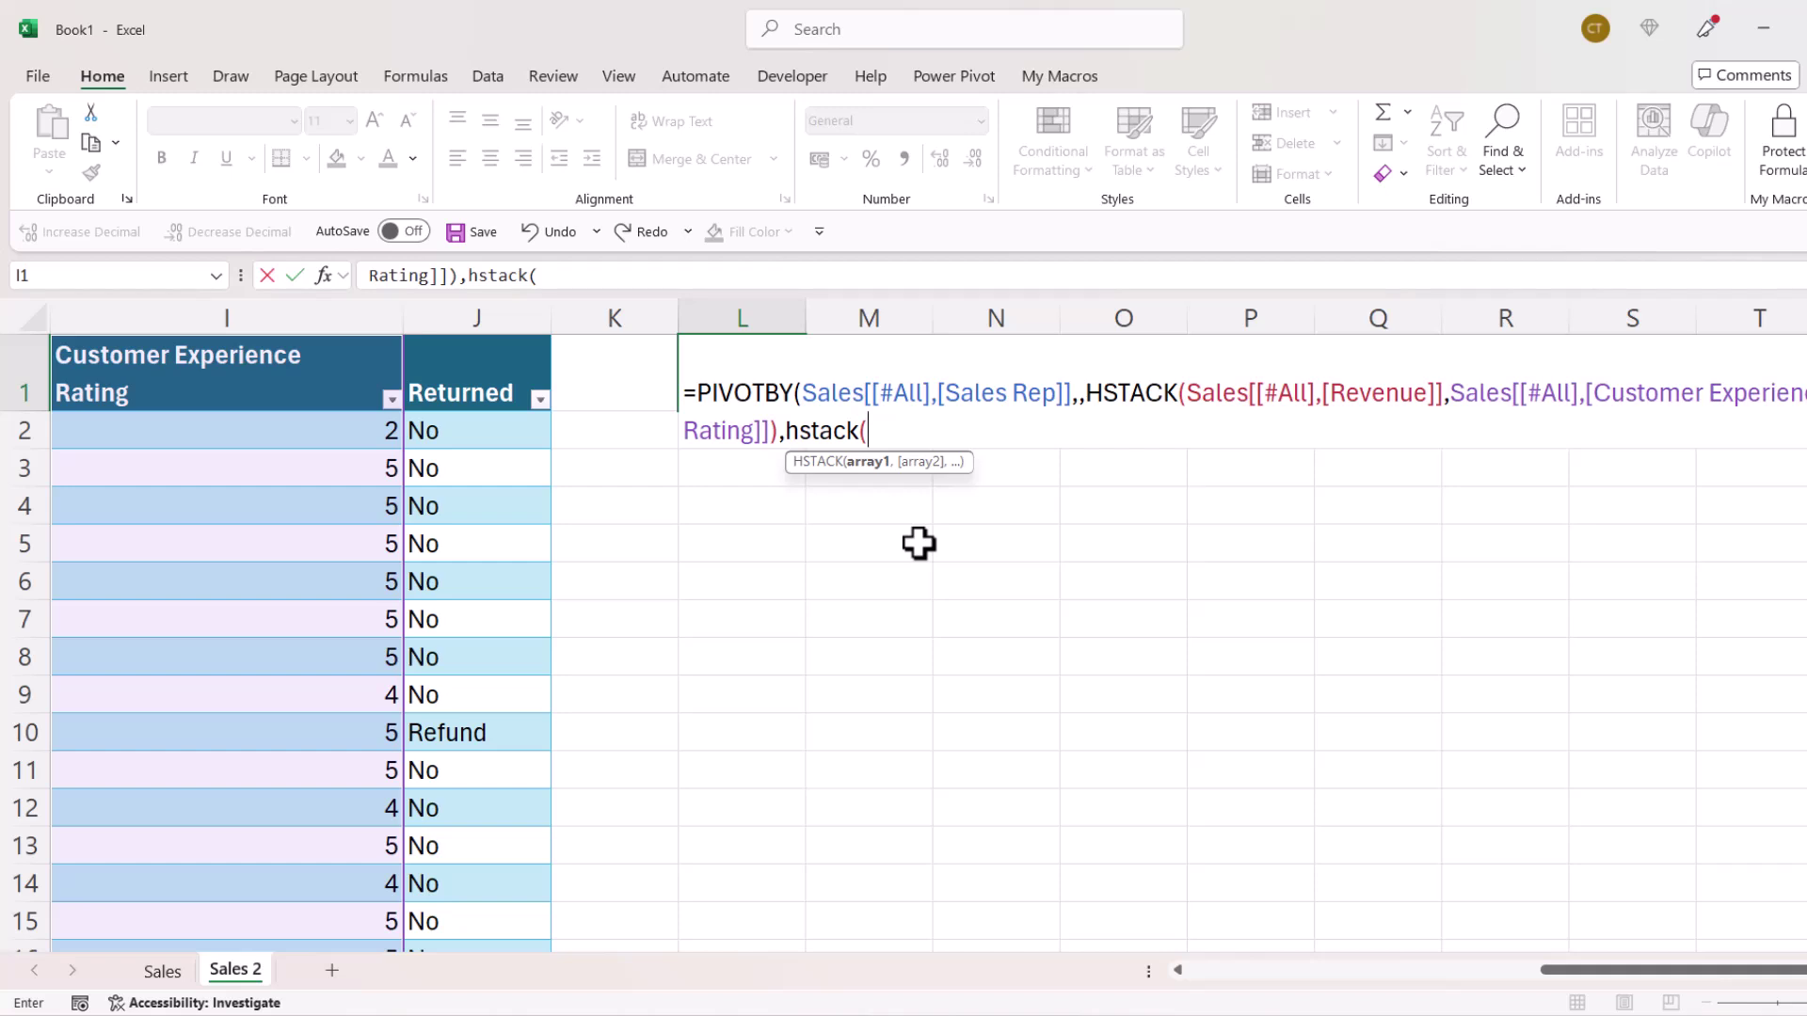
type("SUM")
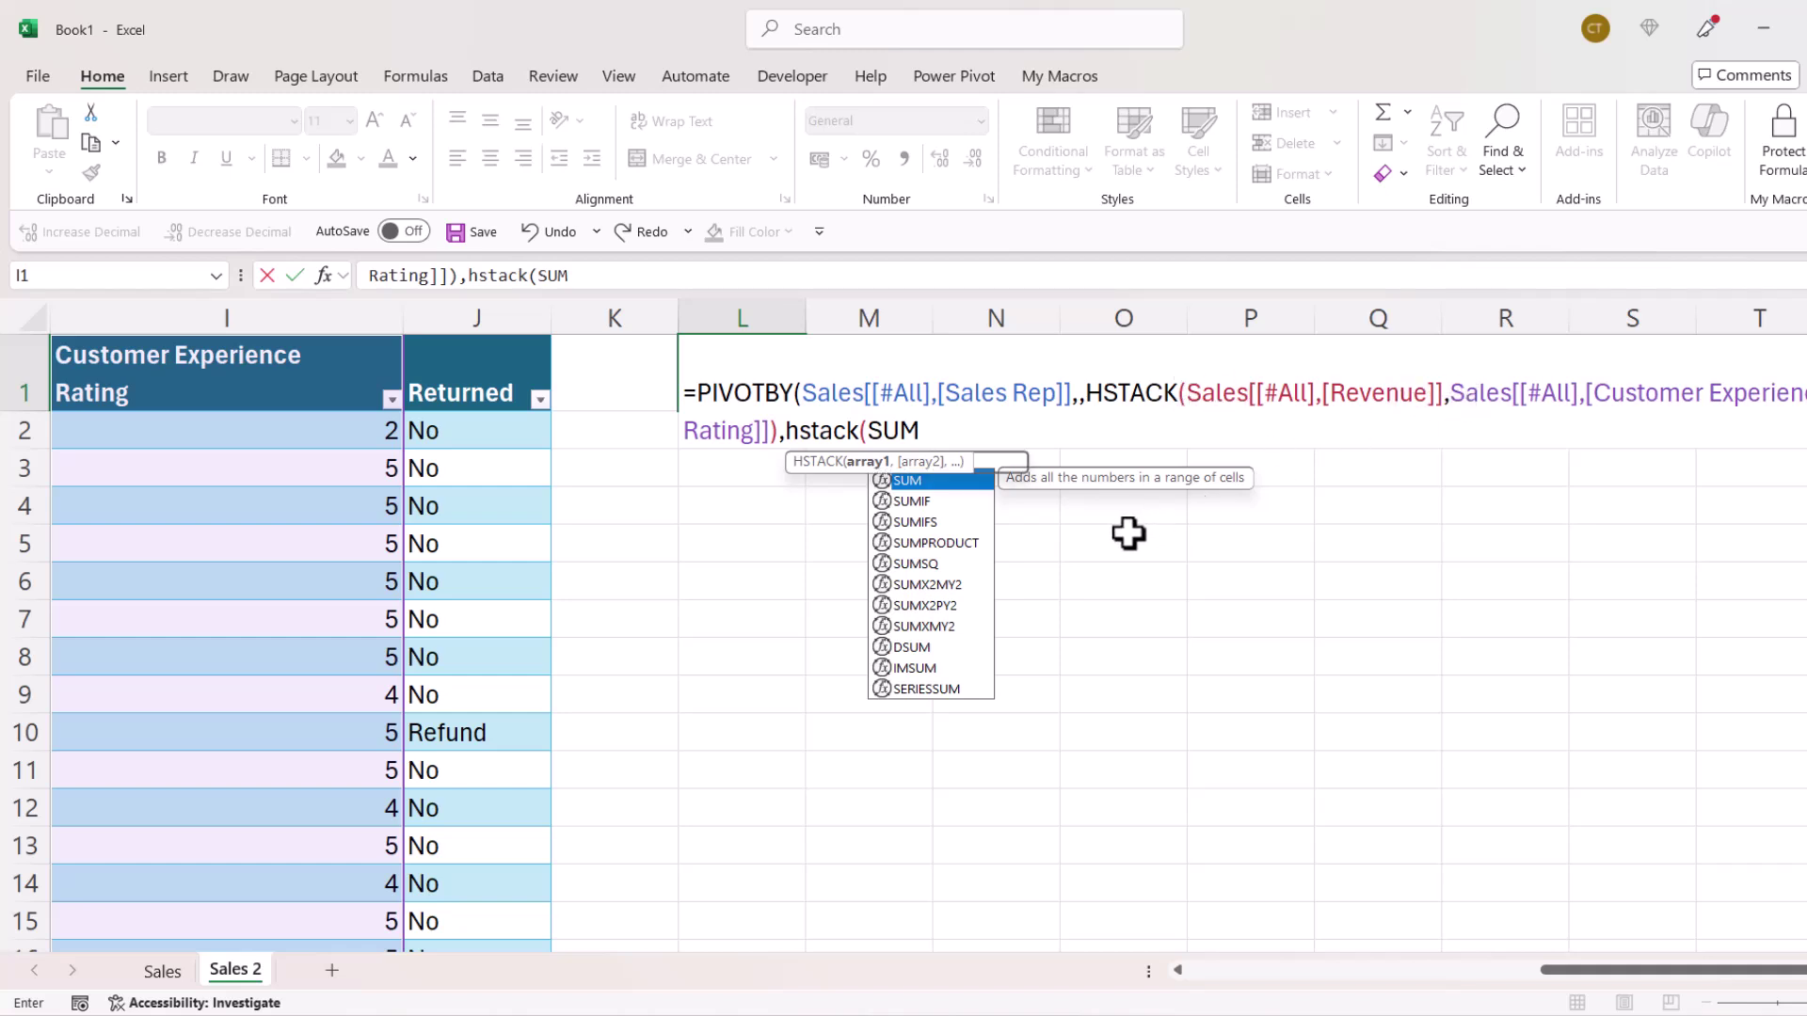
type(",")
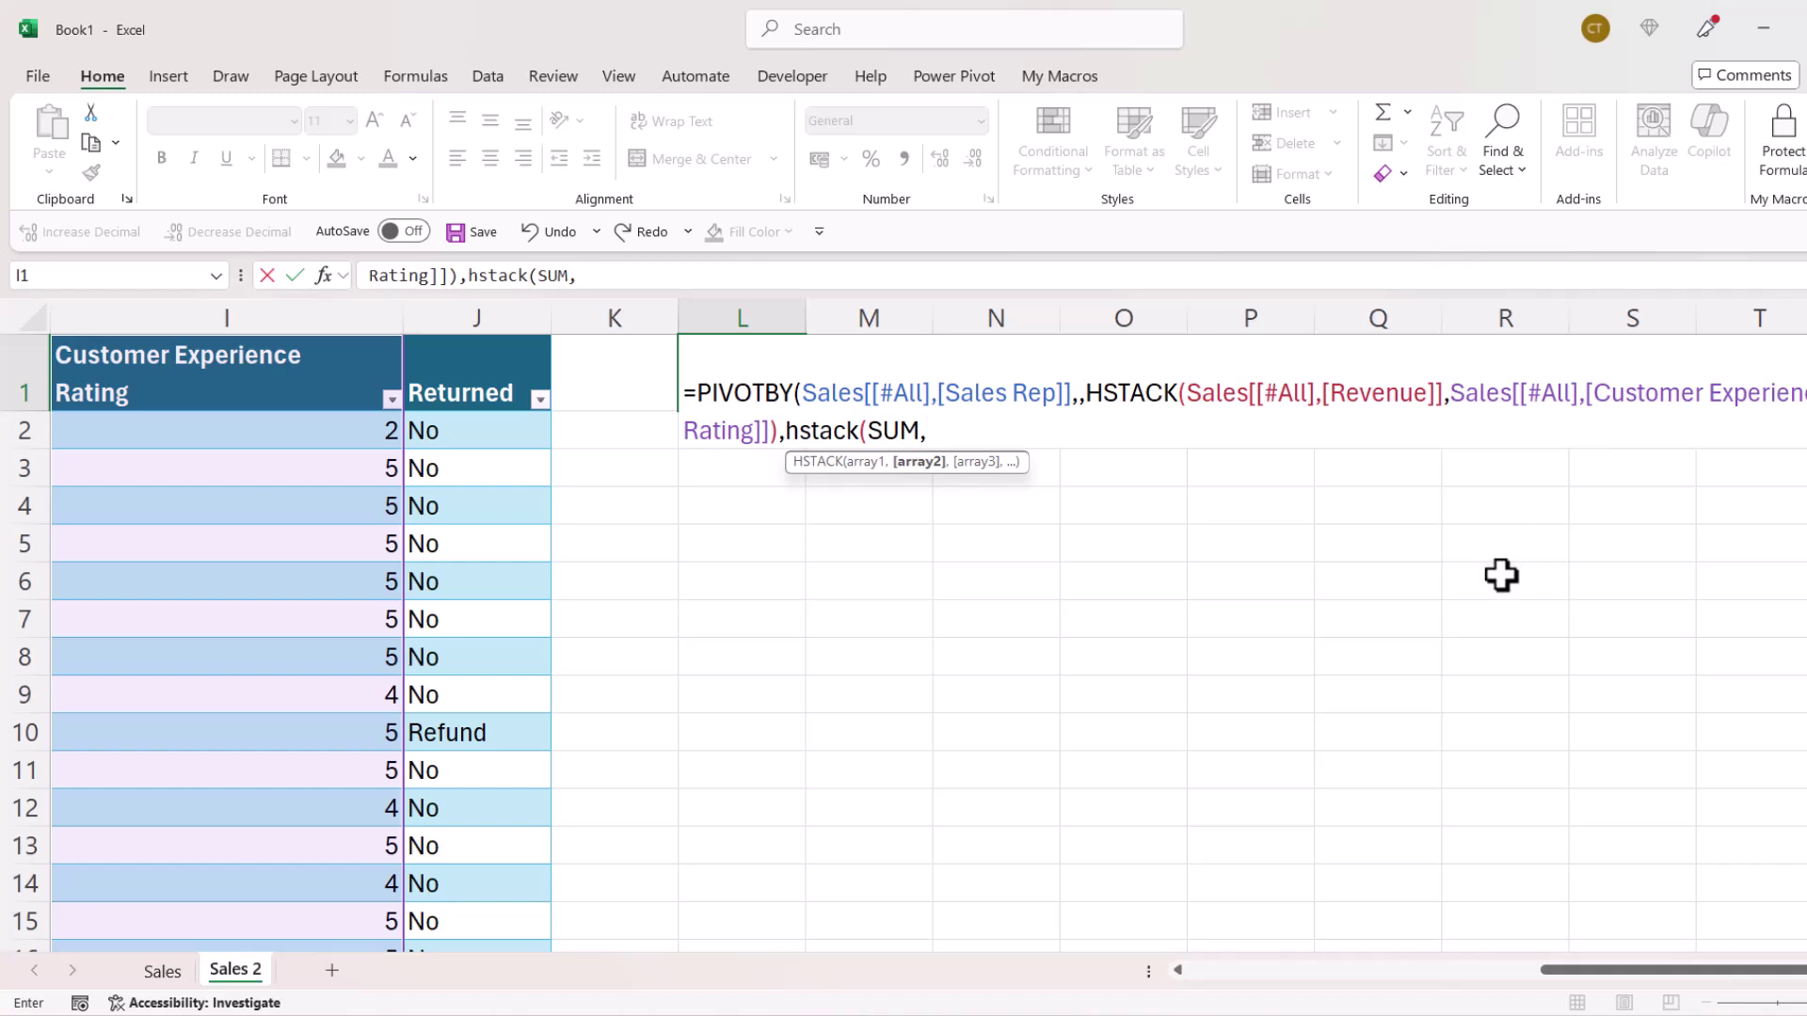
type("AVER")
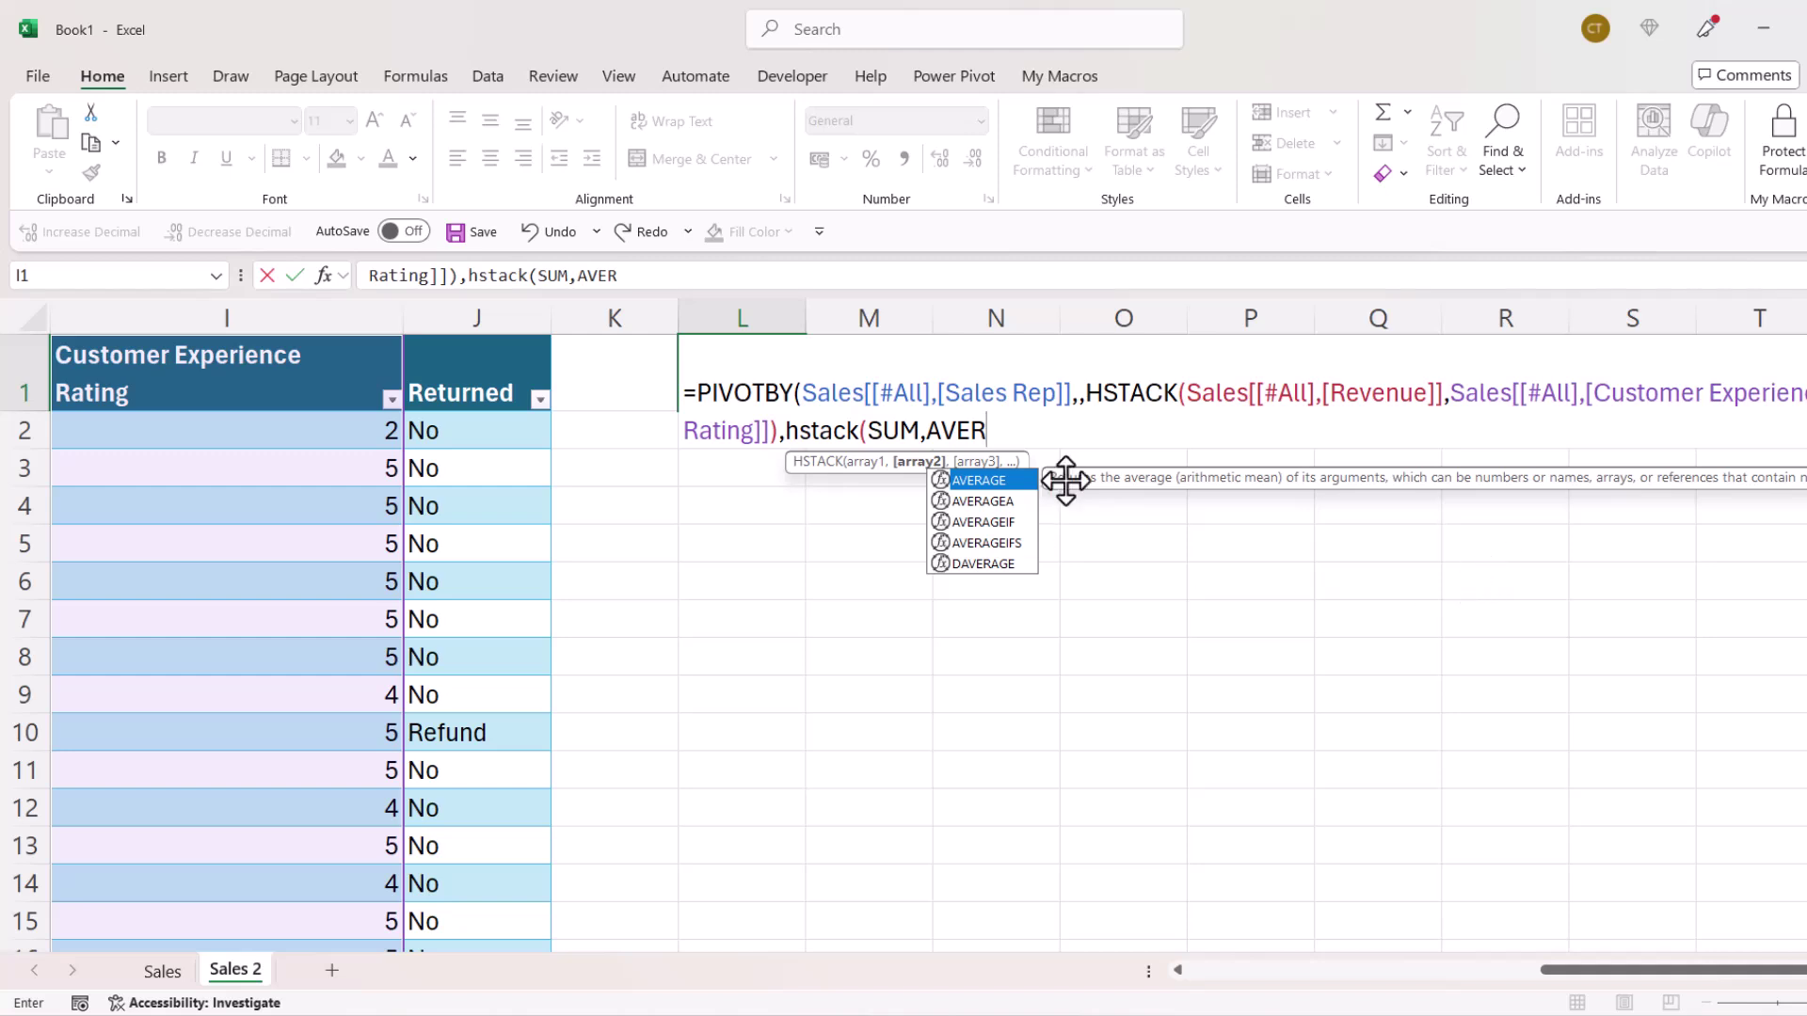
type("AGE)")
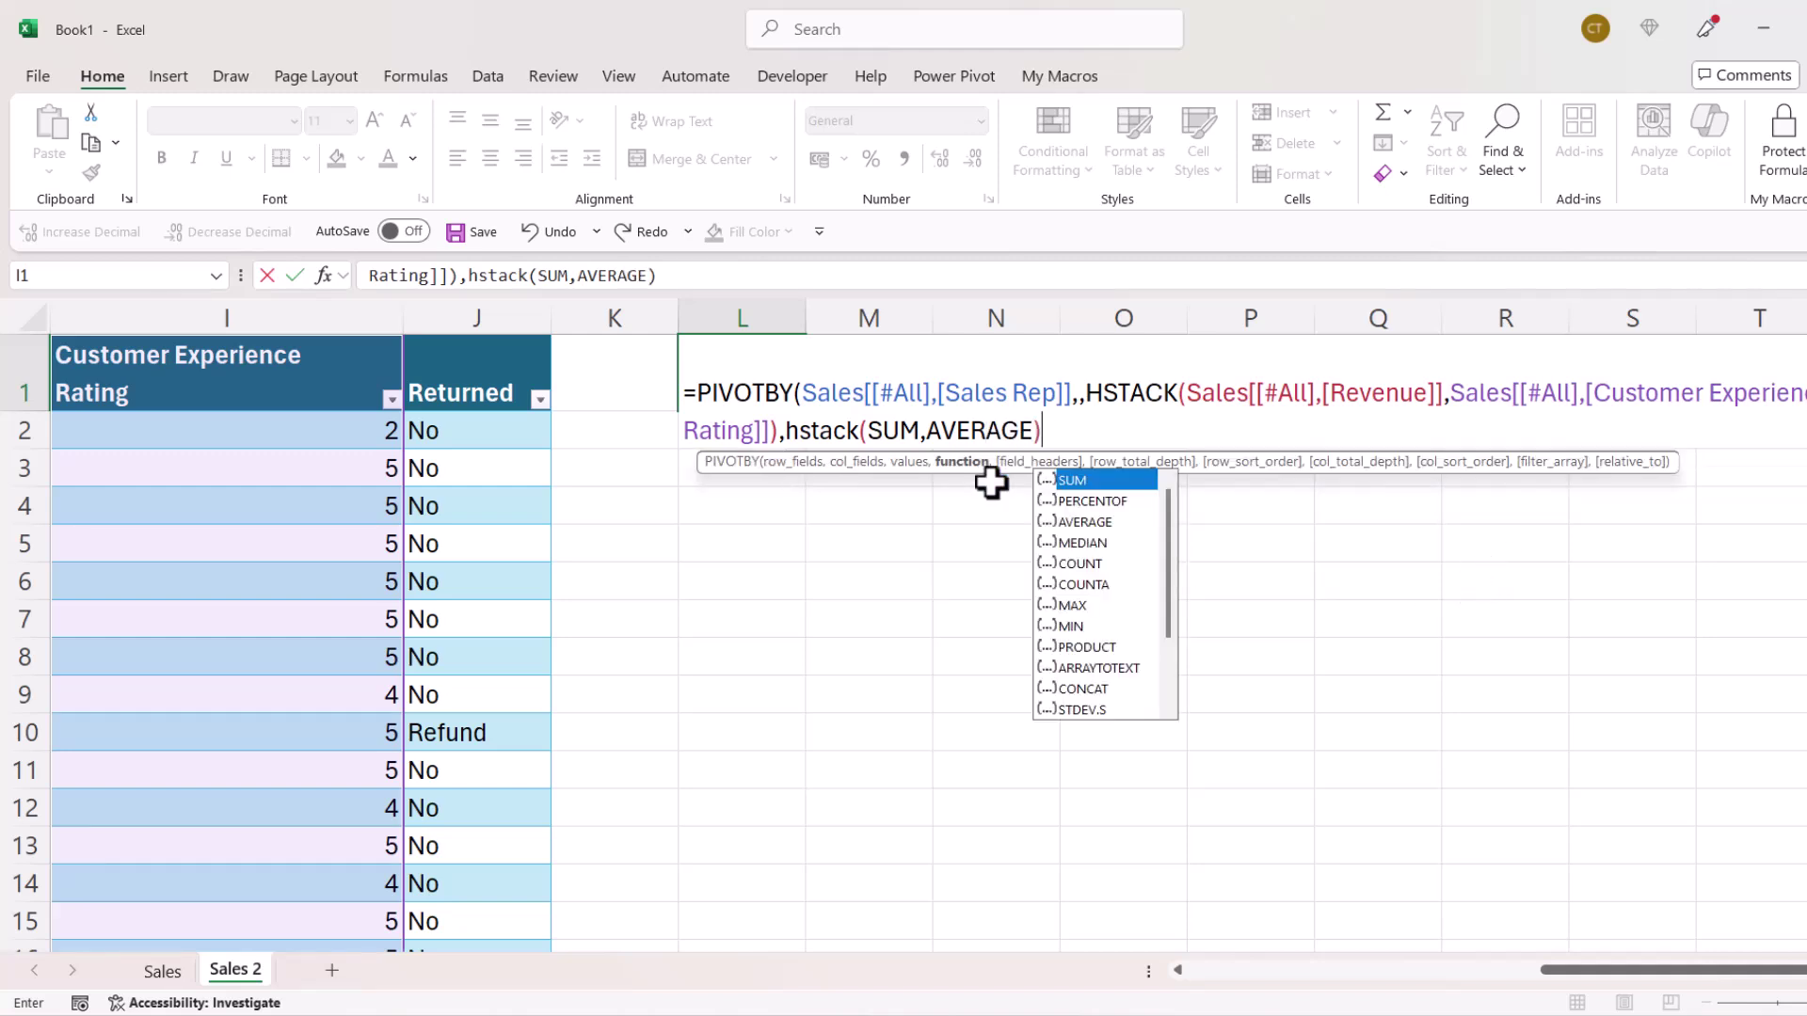
type(",")
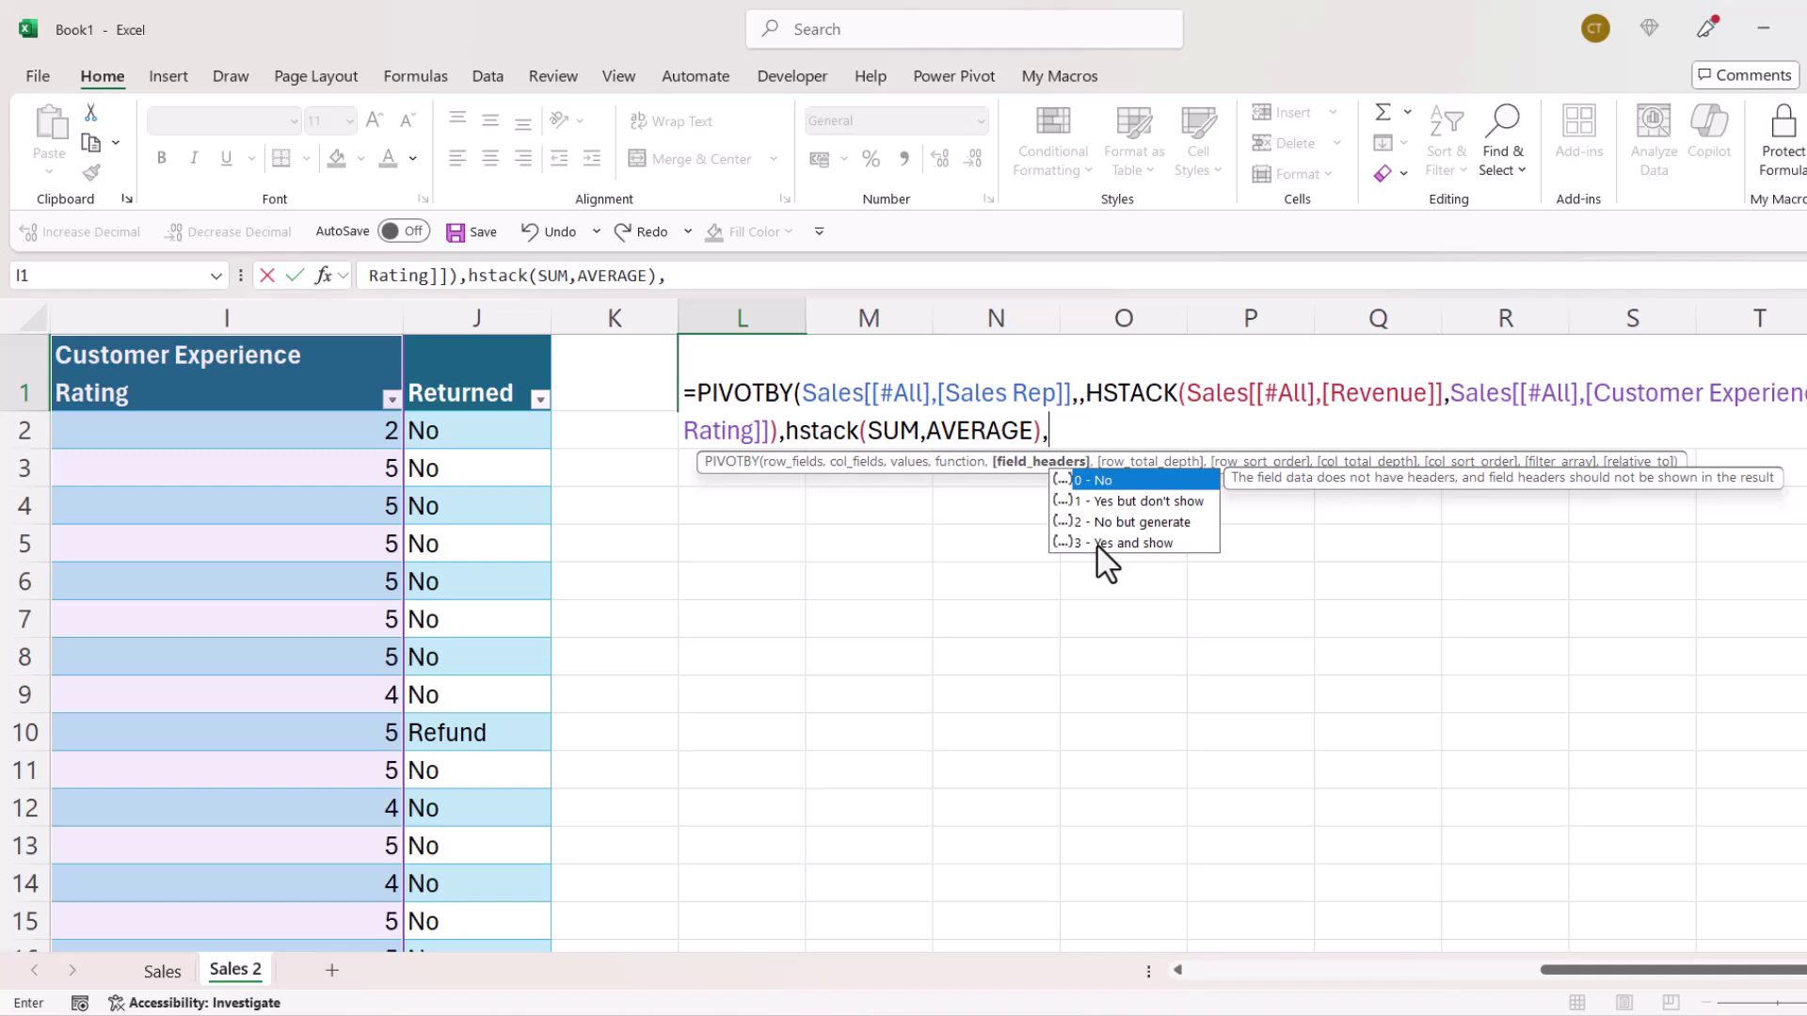
Step: Finish the PIVOTBY formula with '3 - Yes and show' field headers and commit it
double_click(1097, 543)
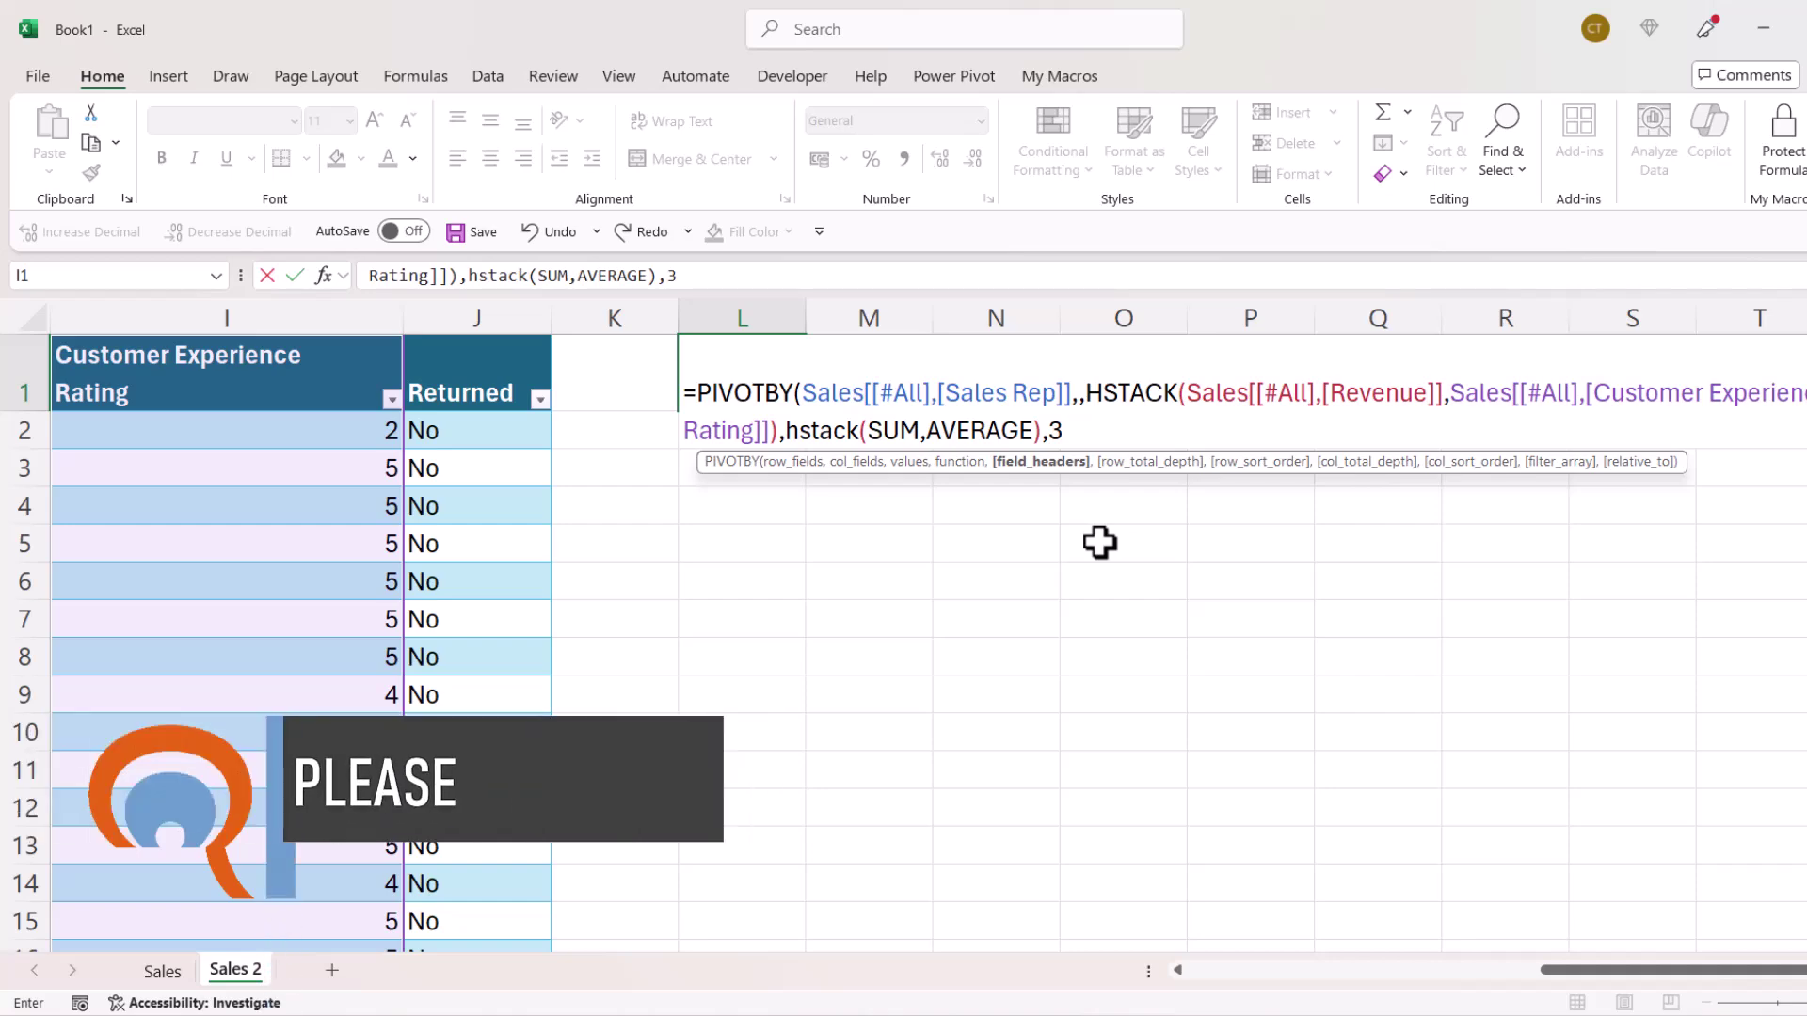
type(")")
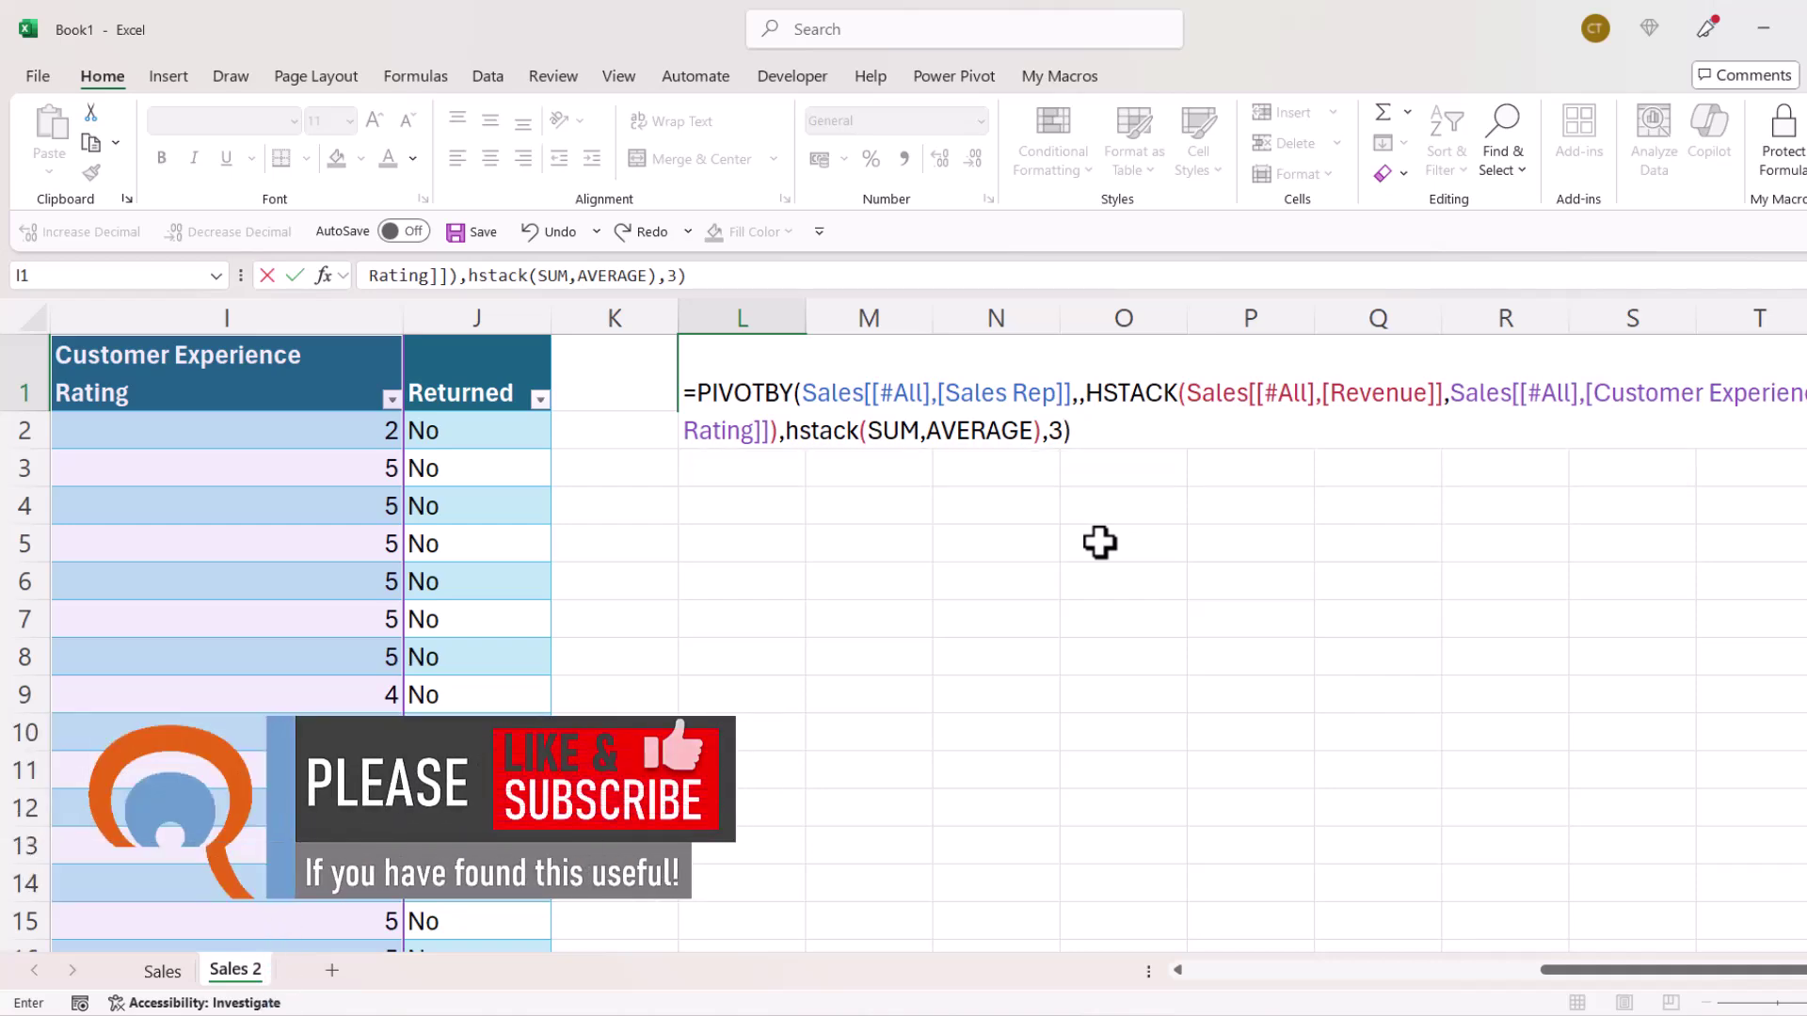
key("Return")
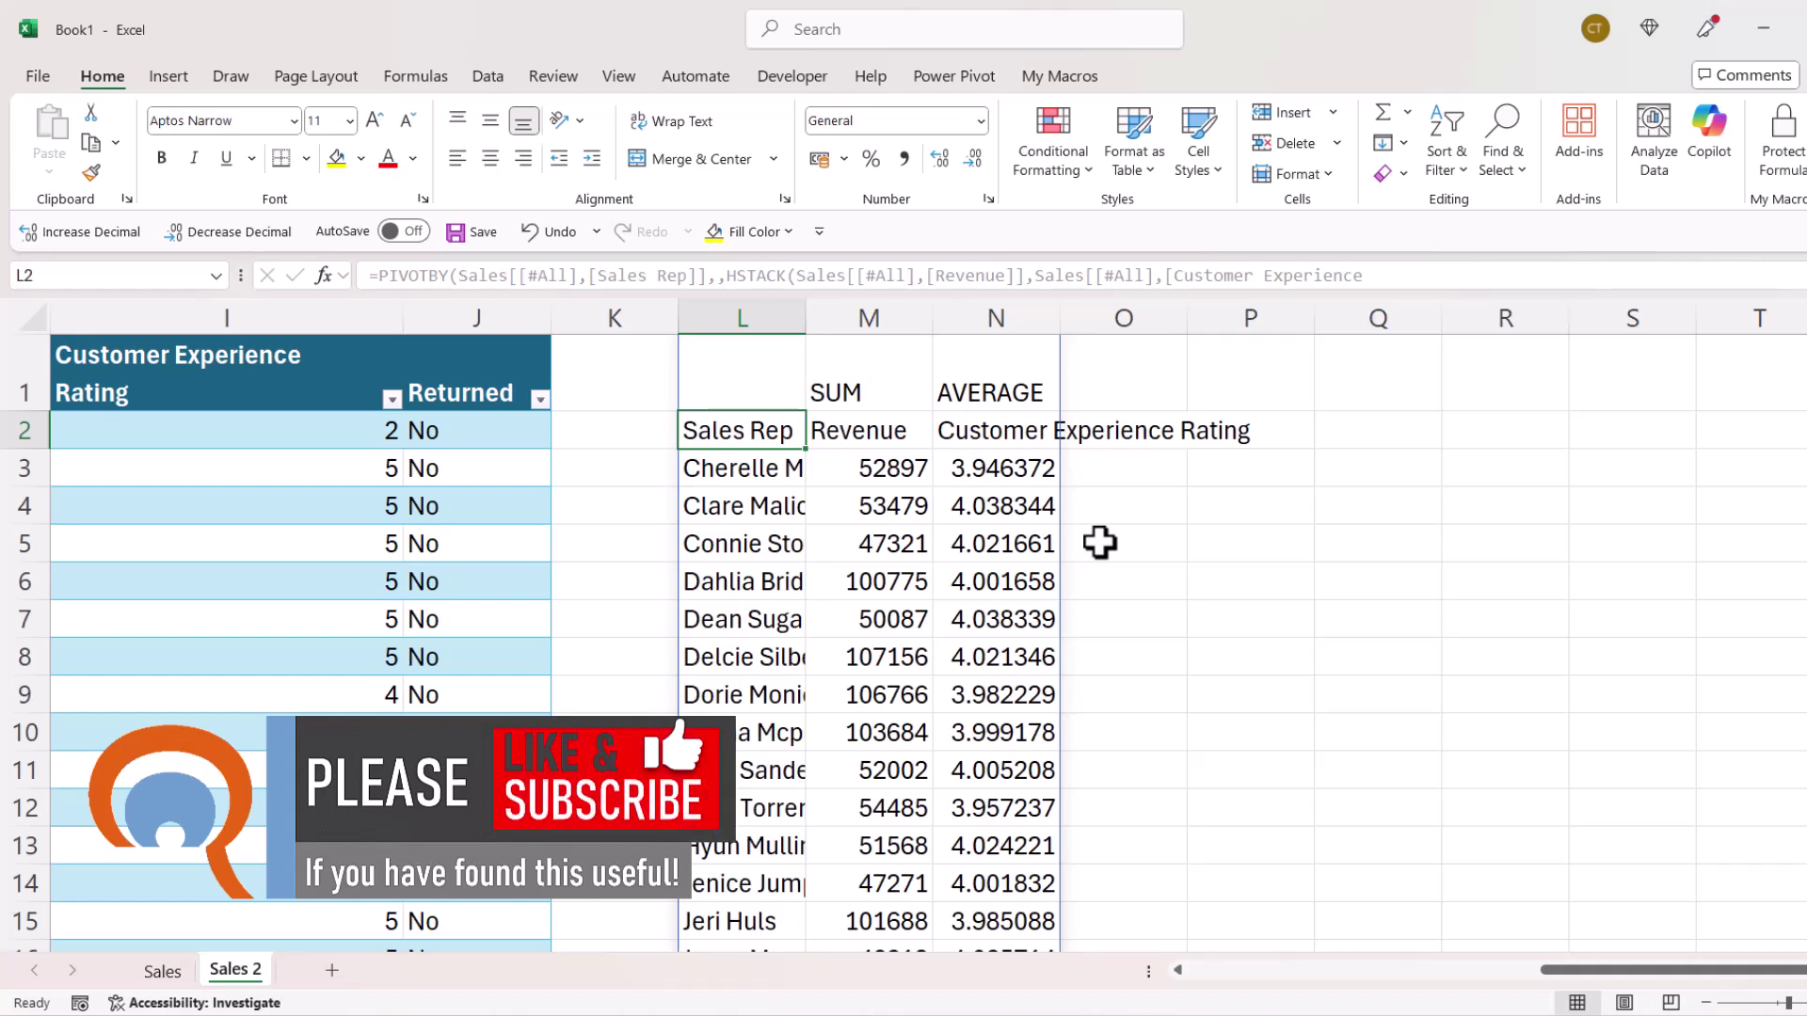
Step: Autofit columns L through N to the spilled results
left_click_drag(764, 294, 1044, 299)
double_click(1059, 310)
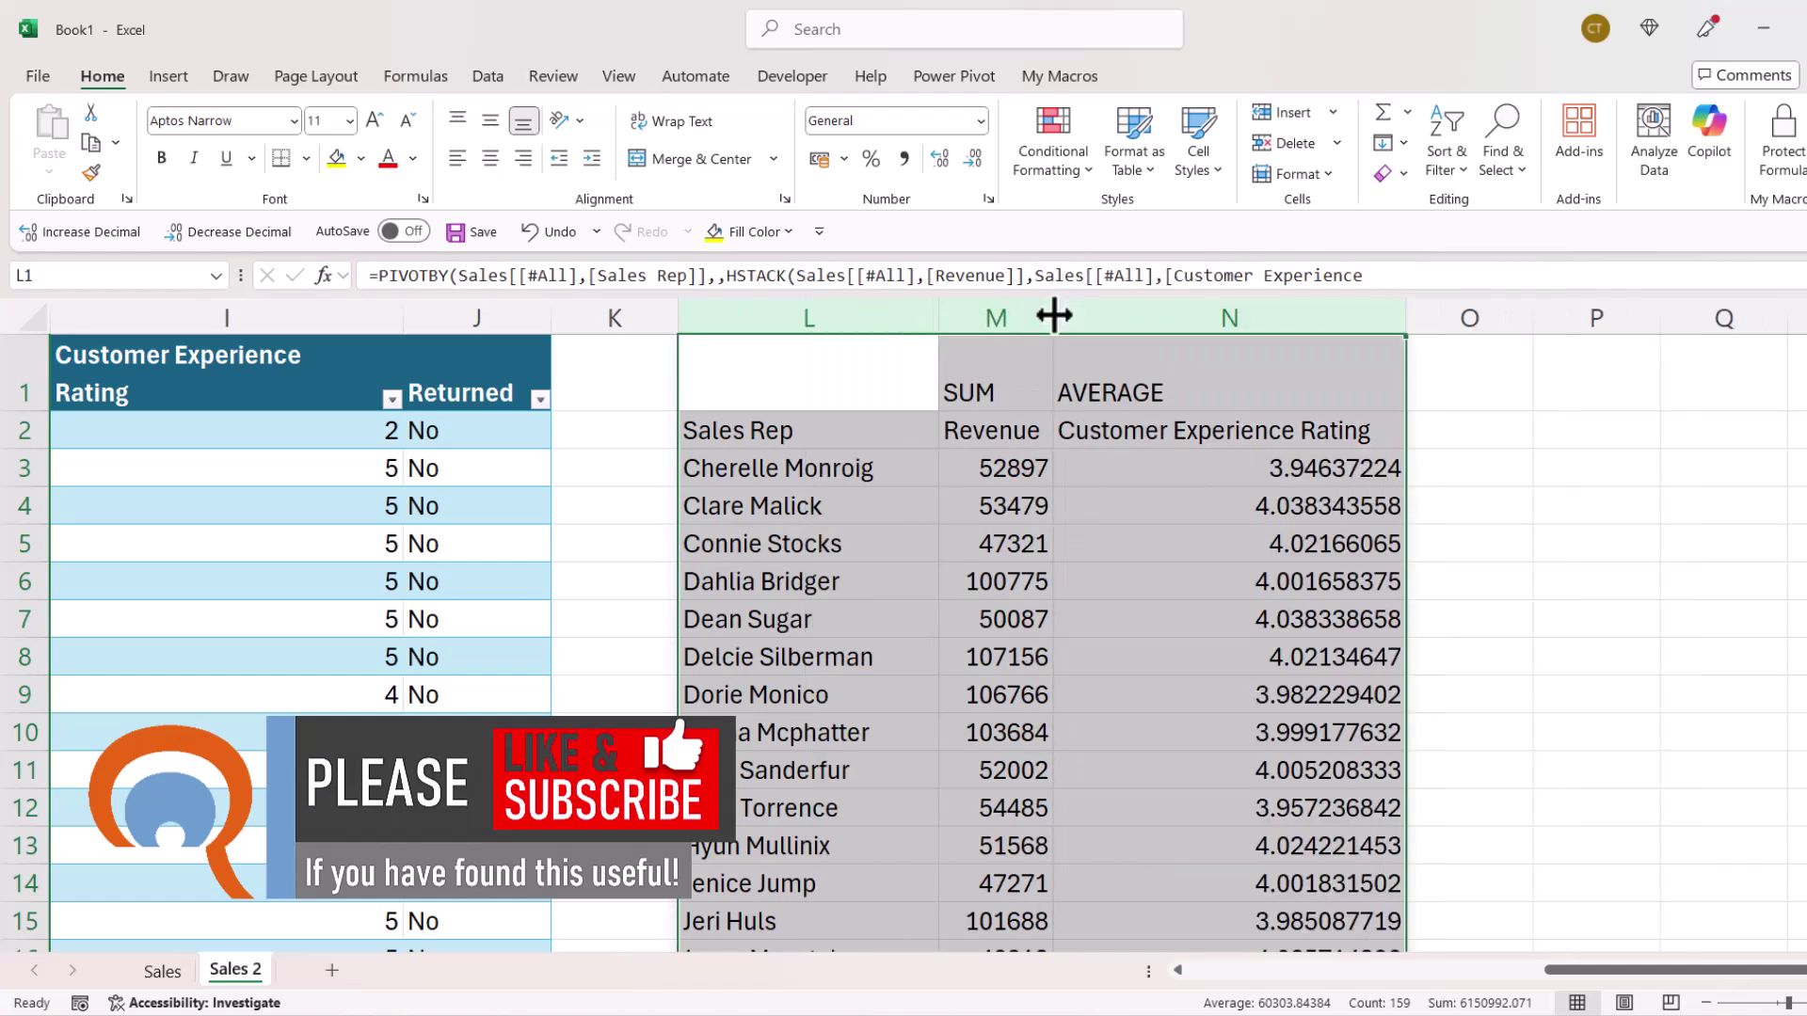
left_click(1005, 478)
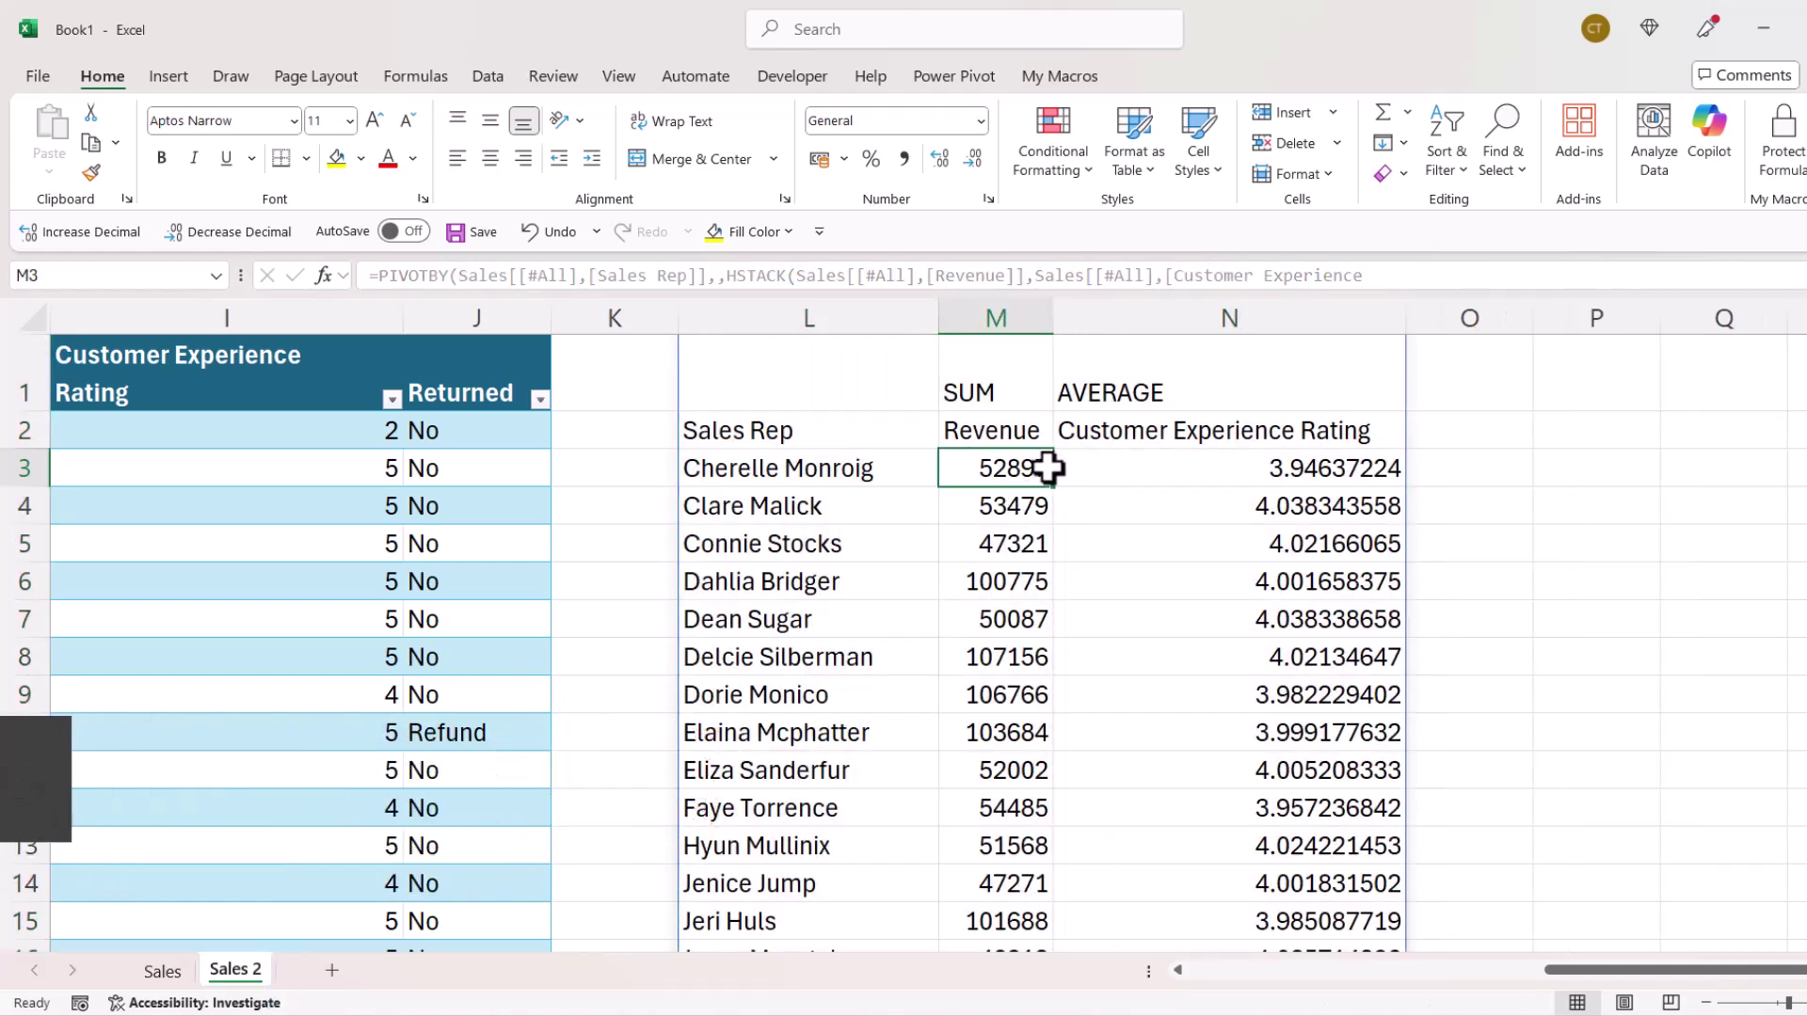
Step: Format column M's revenue sums as Currency with no decimal places
left_click(998, 301)
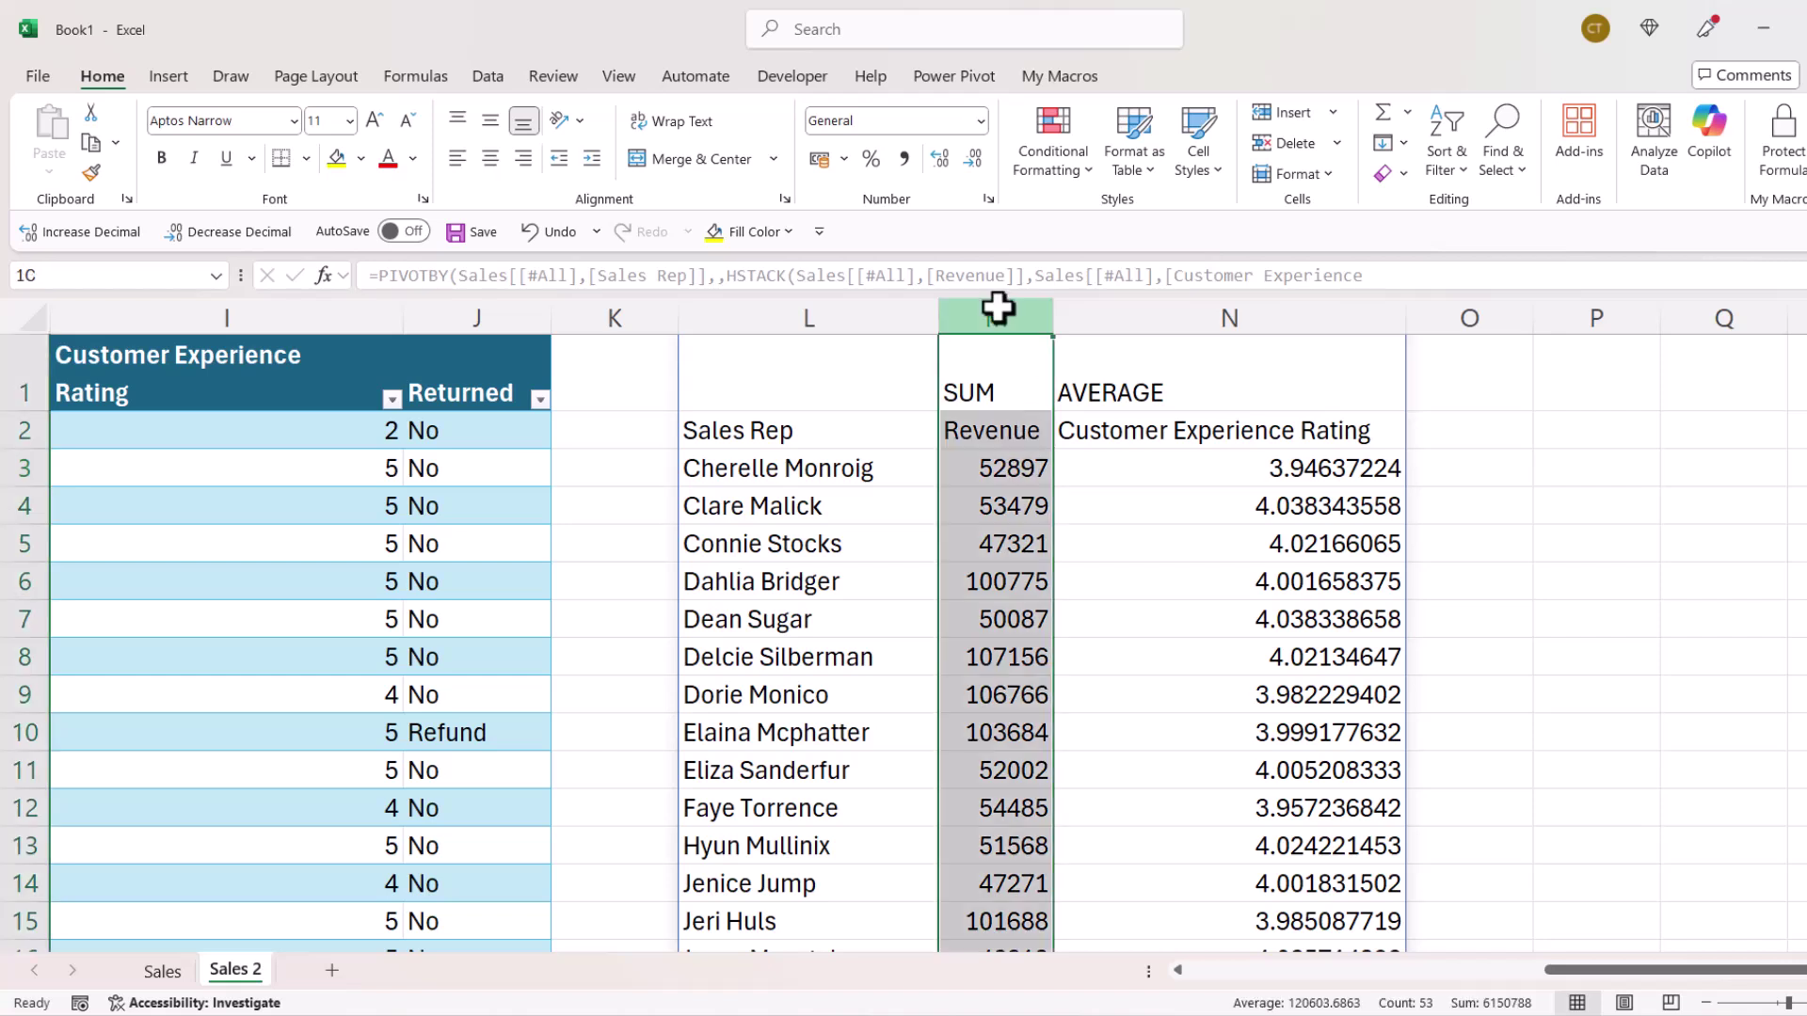
left_click(980, 121)
left_click(915, 284)
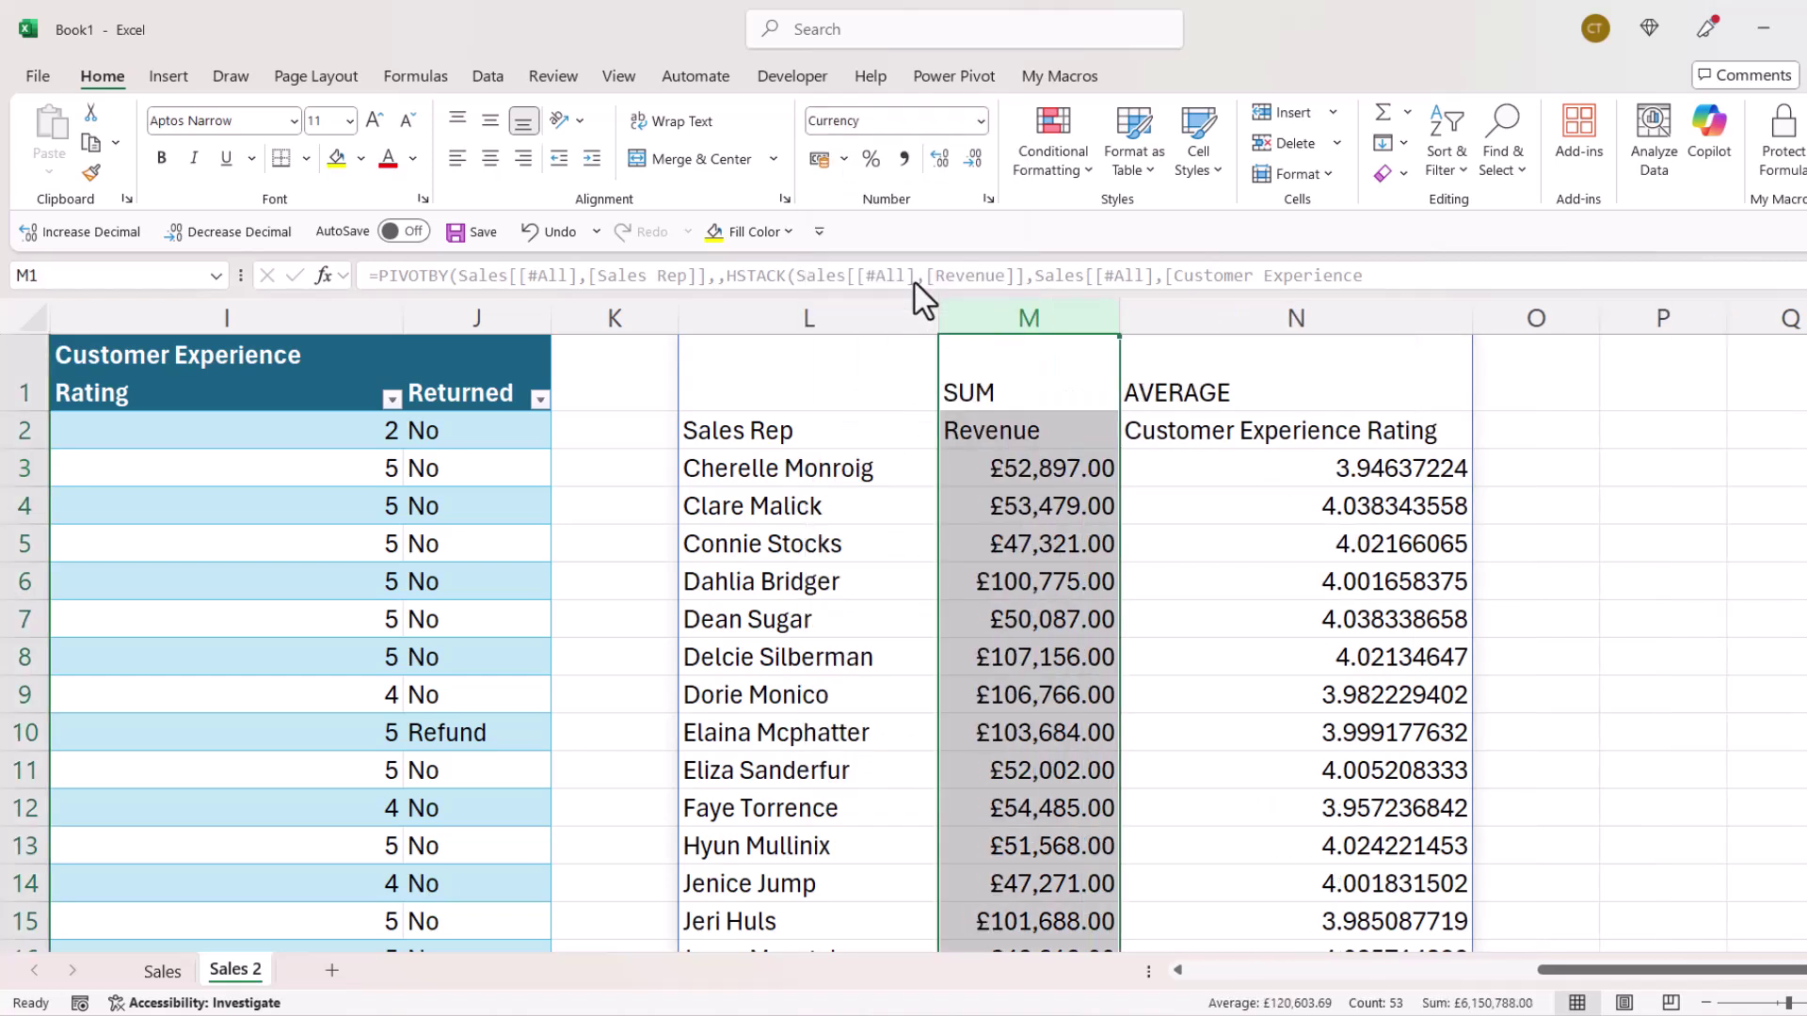
left_click(973, 158)
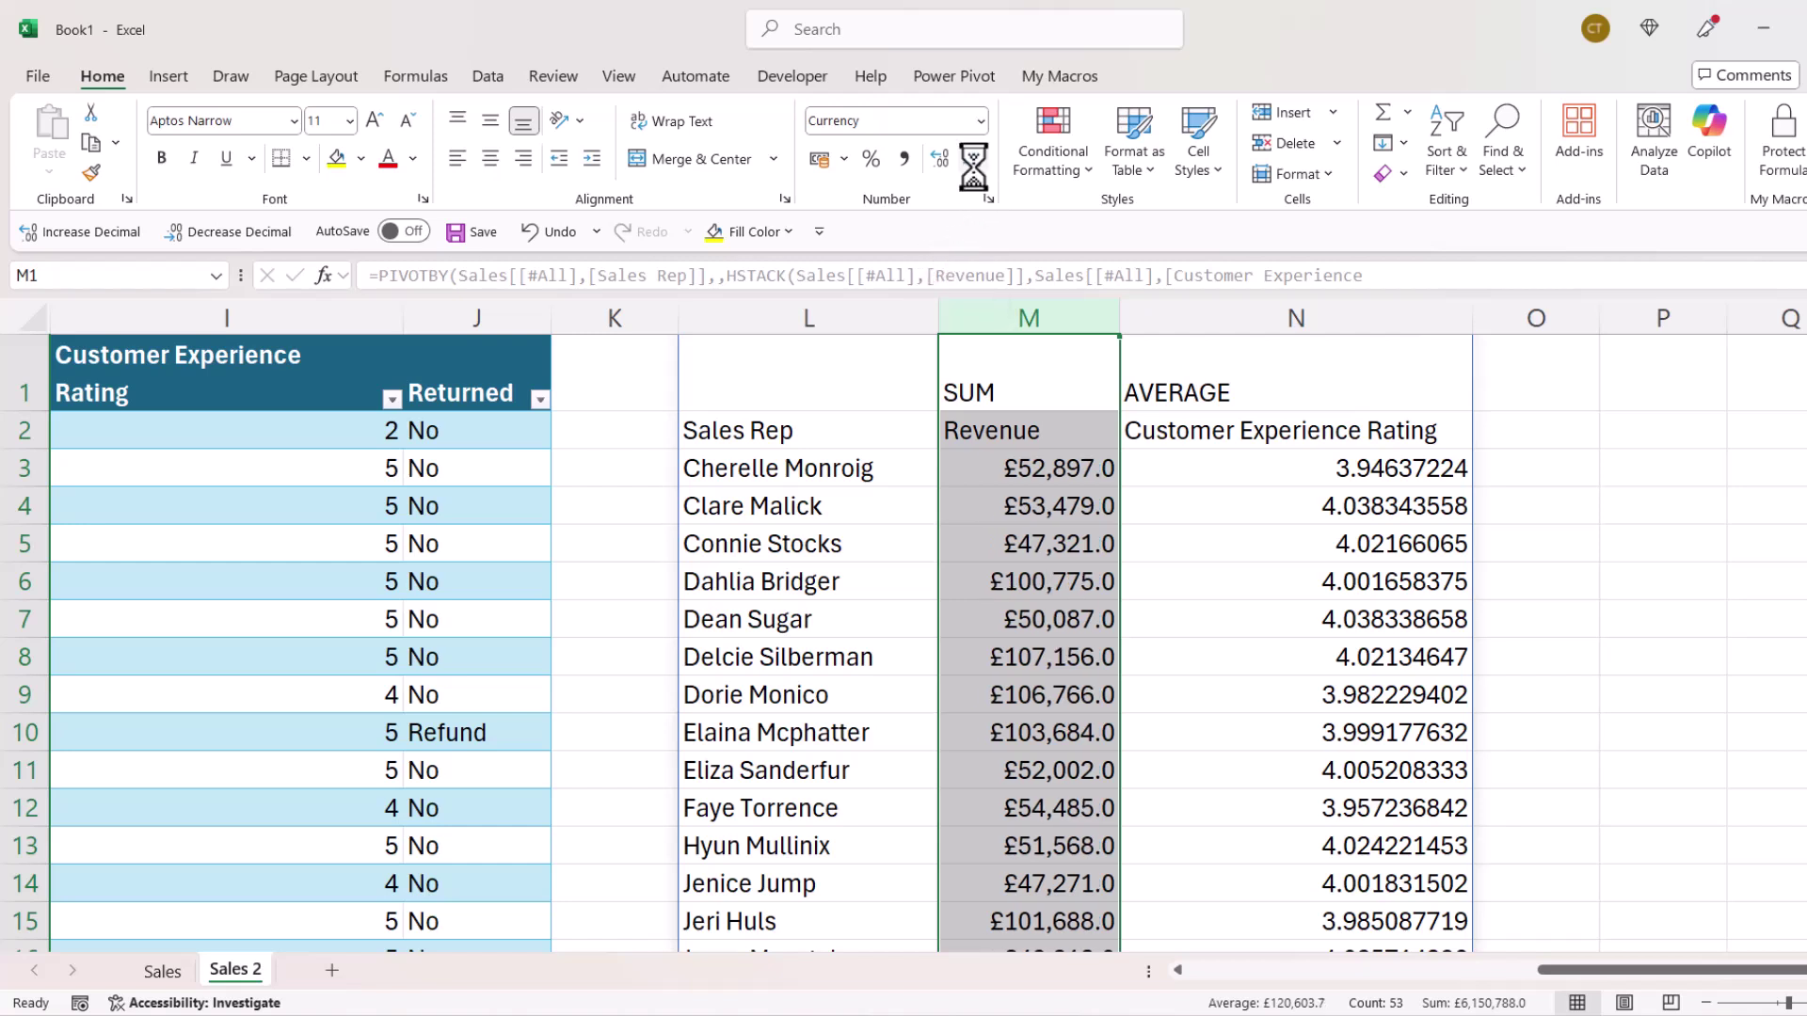
left_click(973, 158)
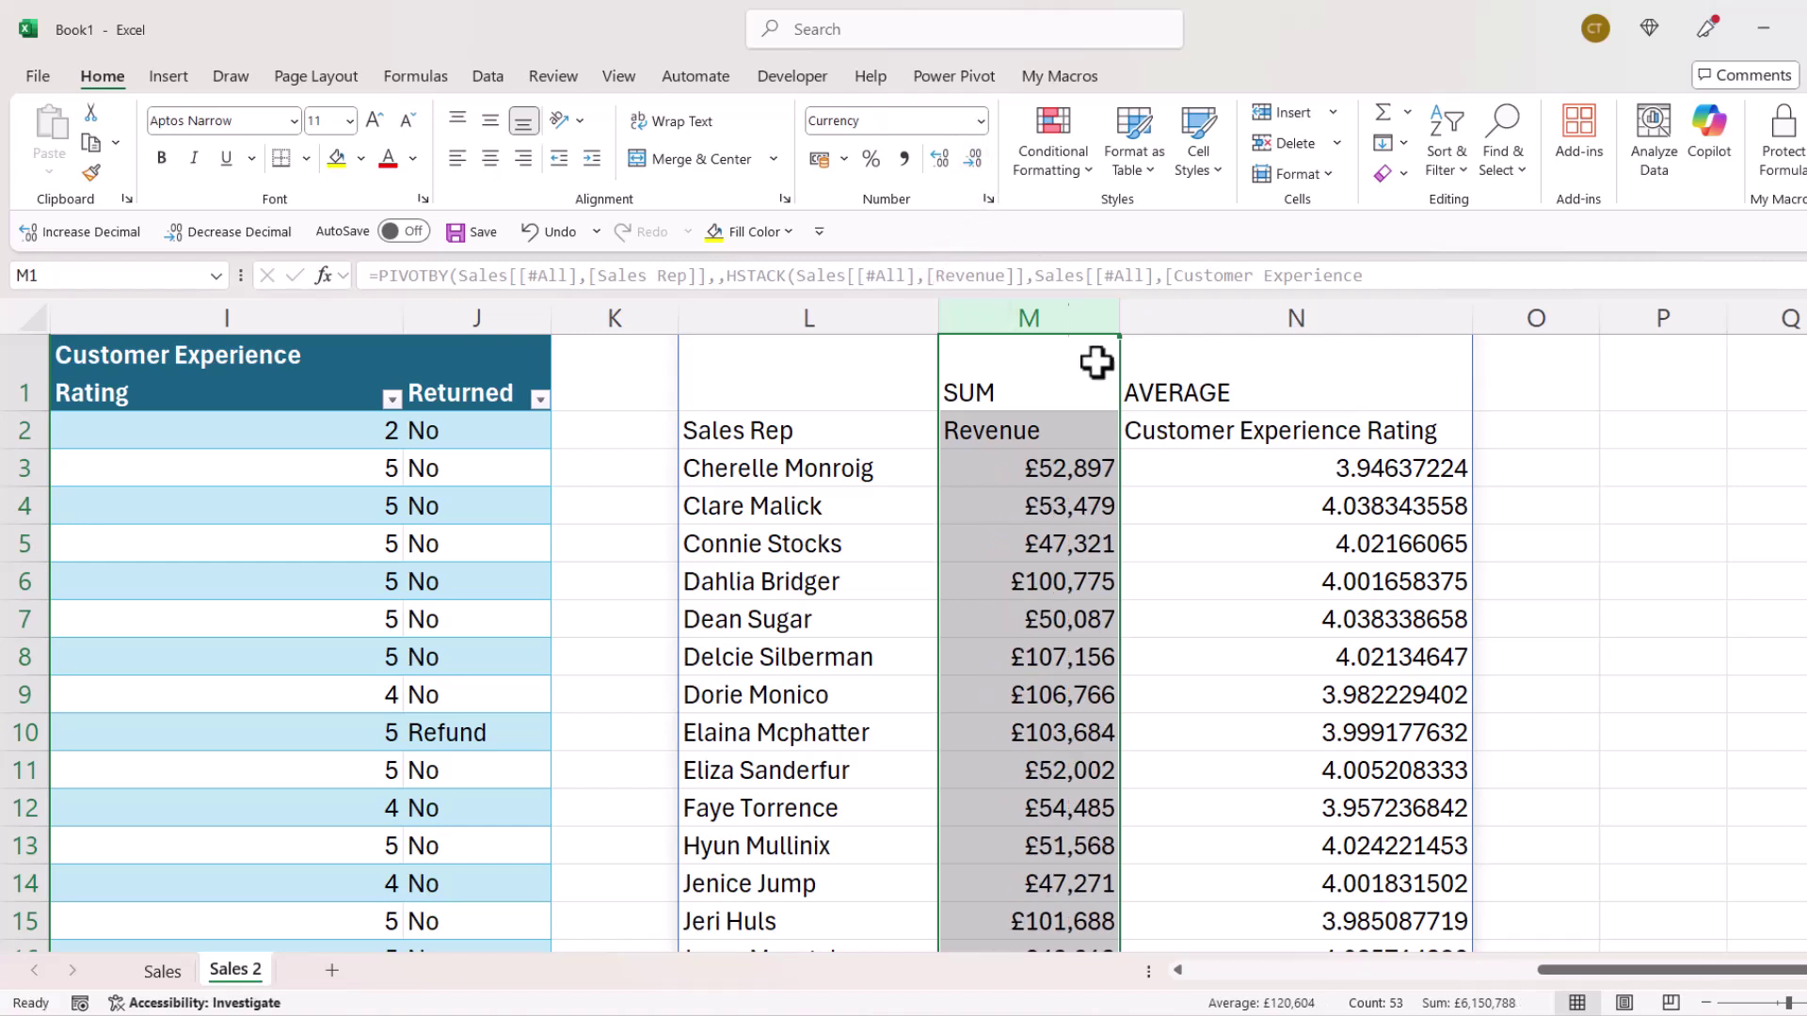
Step: Format column N's average ratings as Number with two decimals
left_click(1352, 303)
left_click(982, 121)
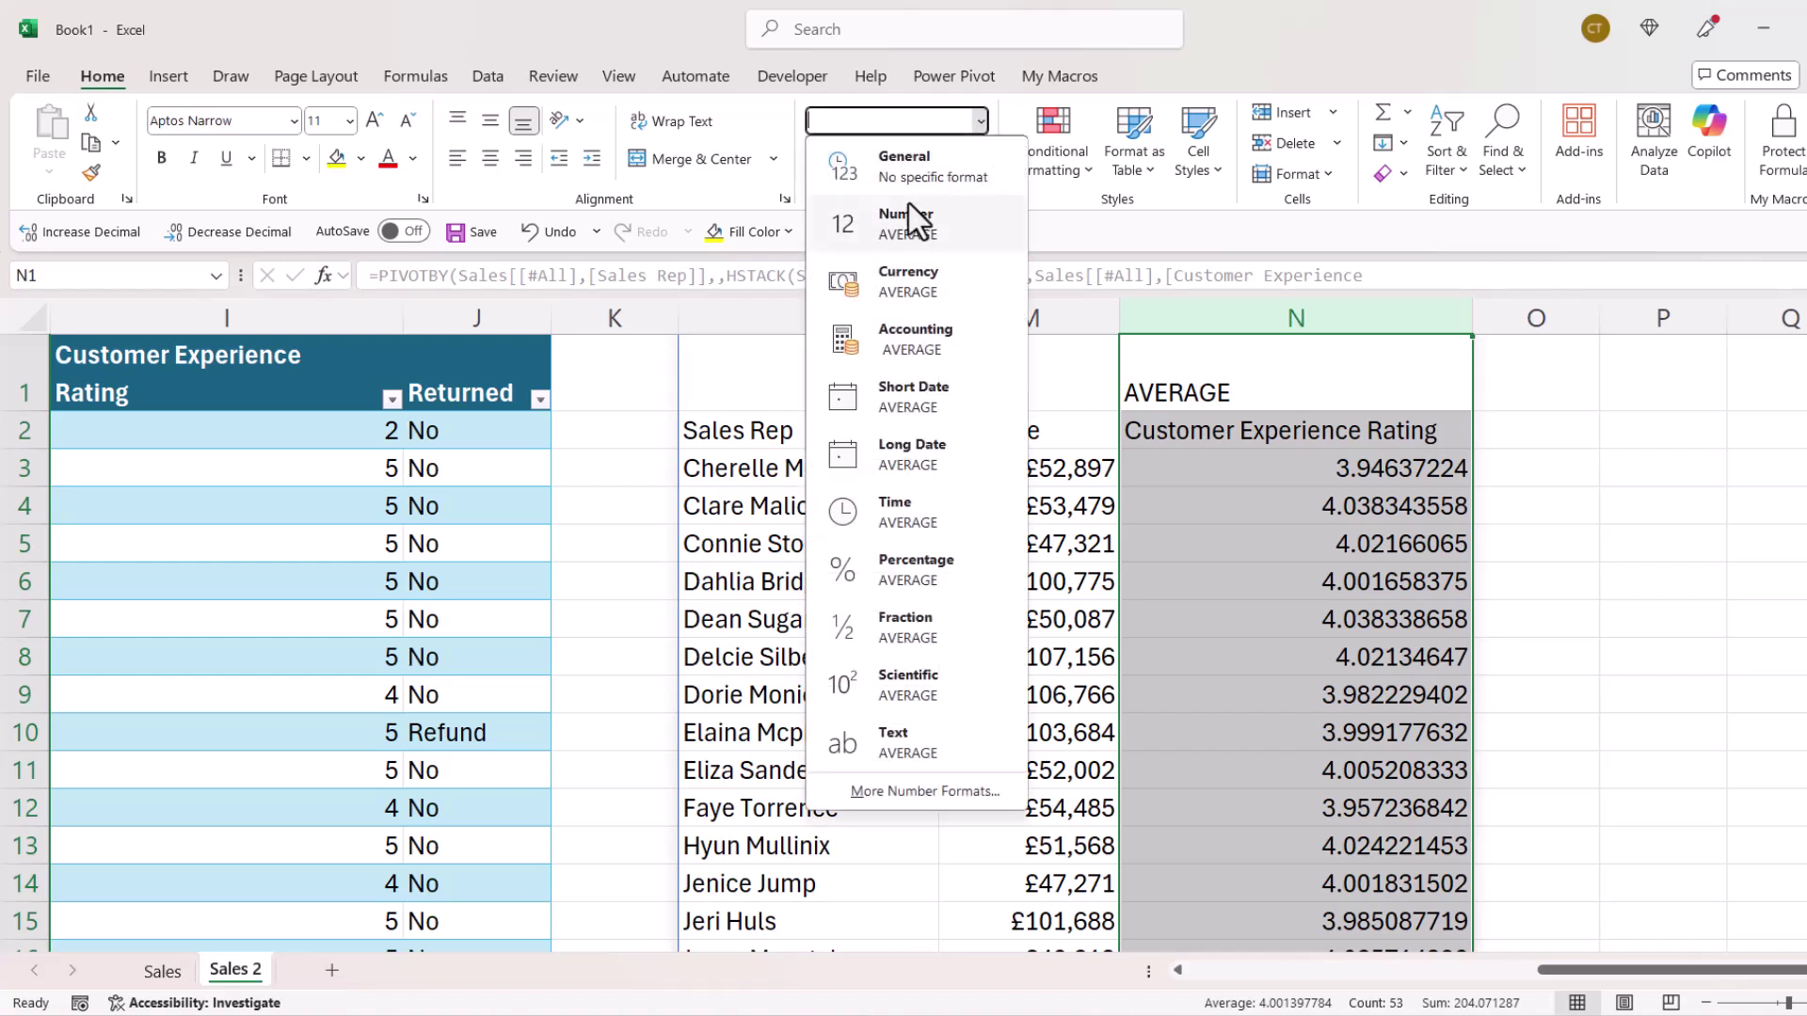
left_click(889, 227)
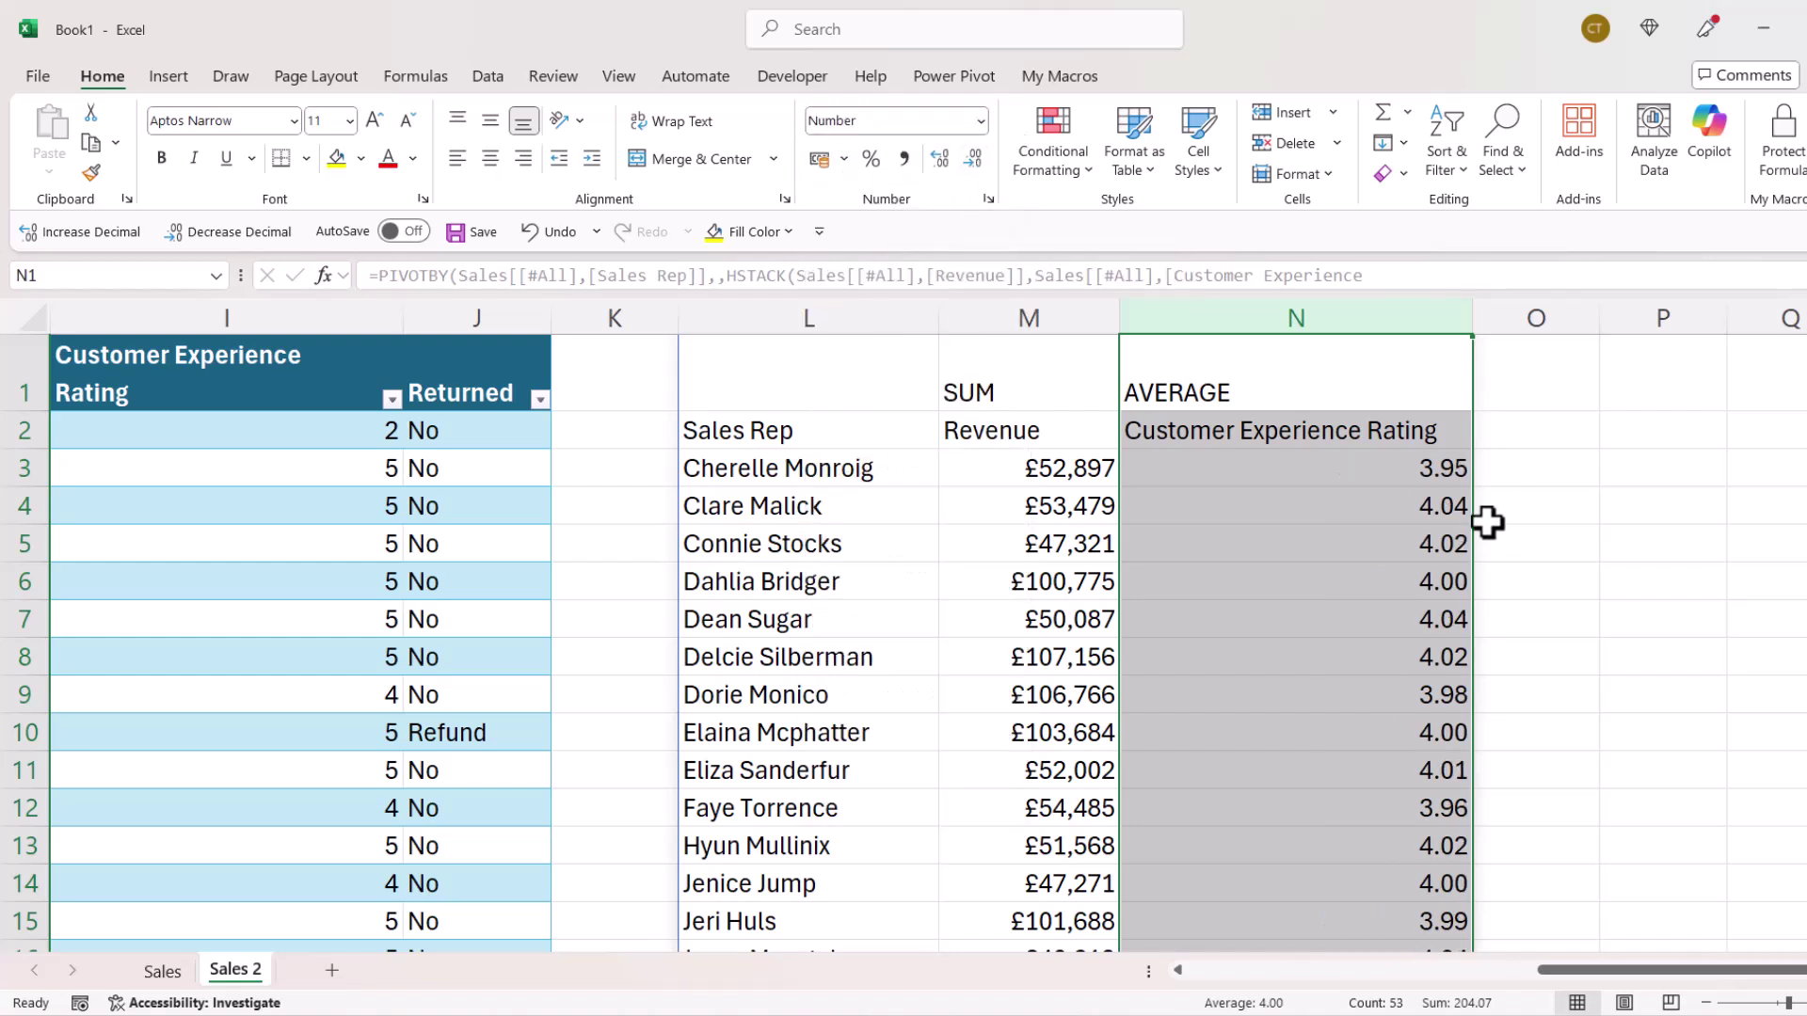
key("Down")
key("Down")
key("Down")
key("Down")
Step: Give header row L1:N1 a dark grey fill with white font
left_click_drag(771, 365, 1270, 371)
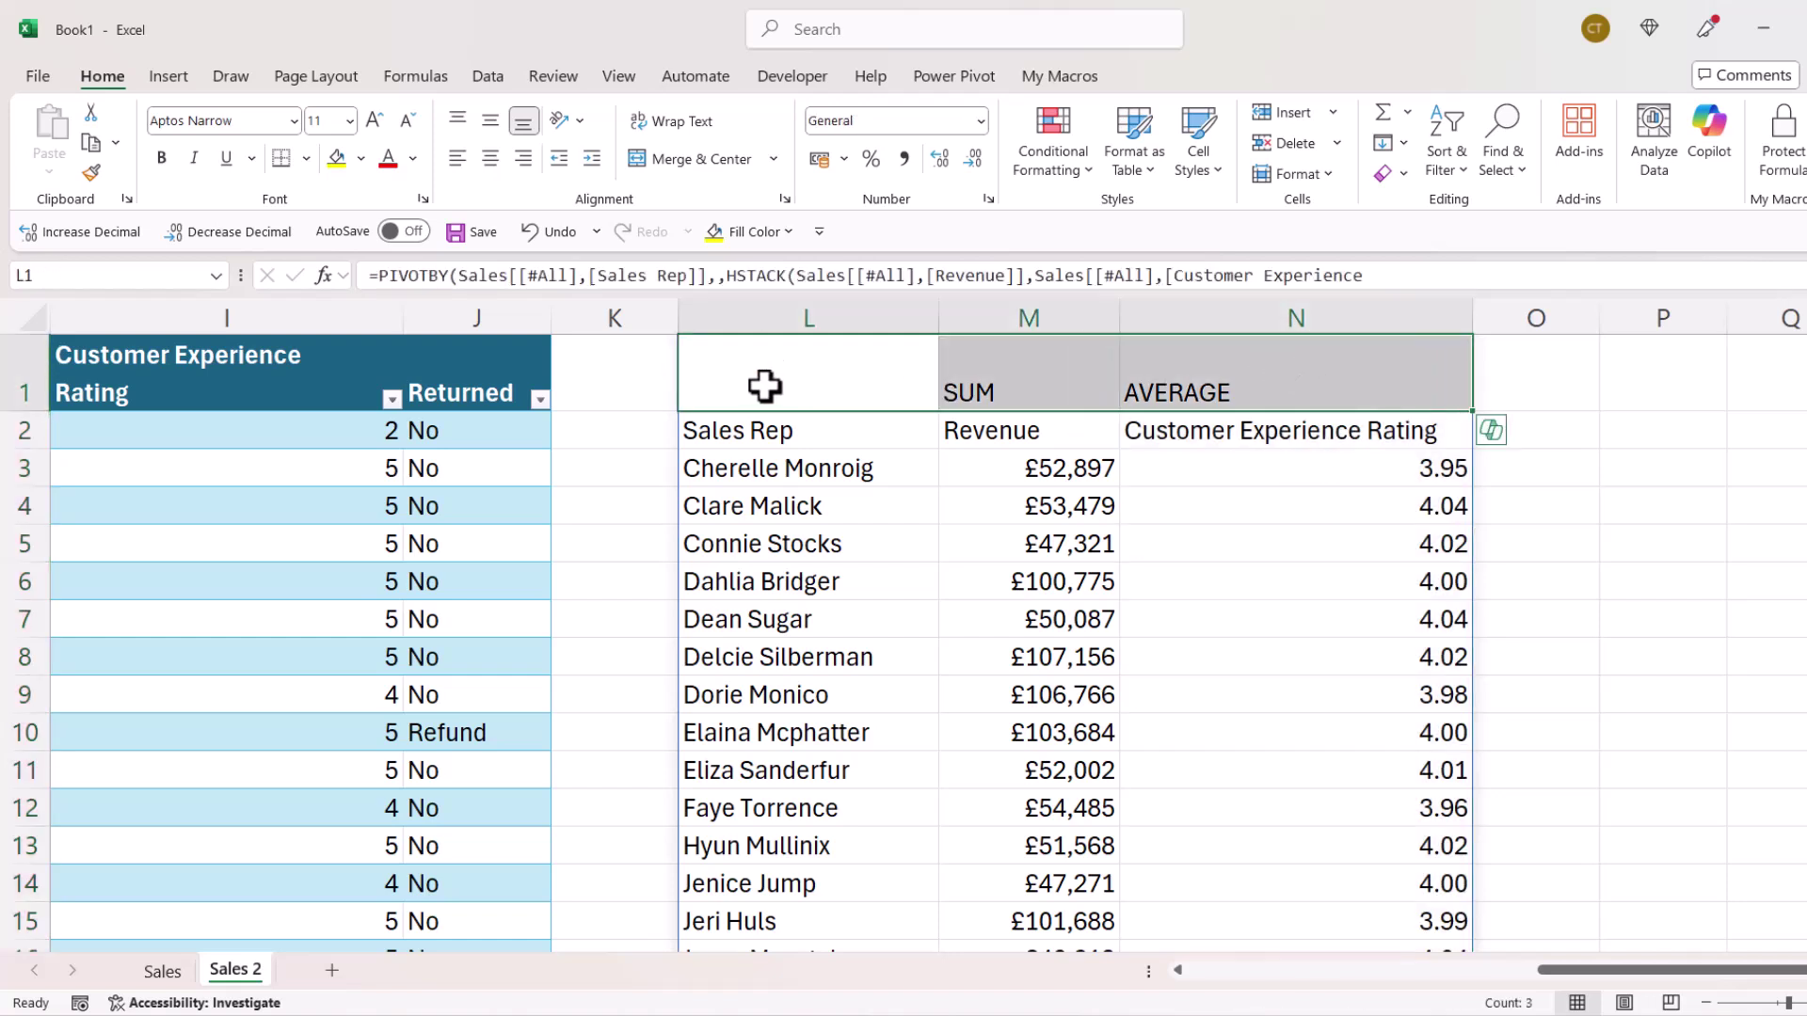
left_click(360, 158)
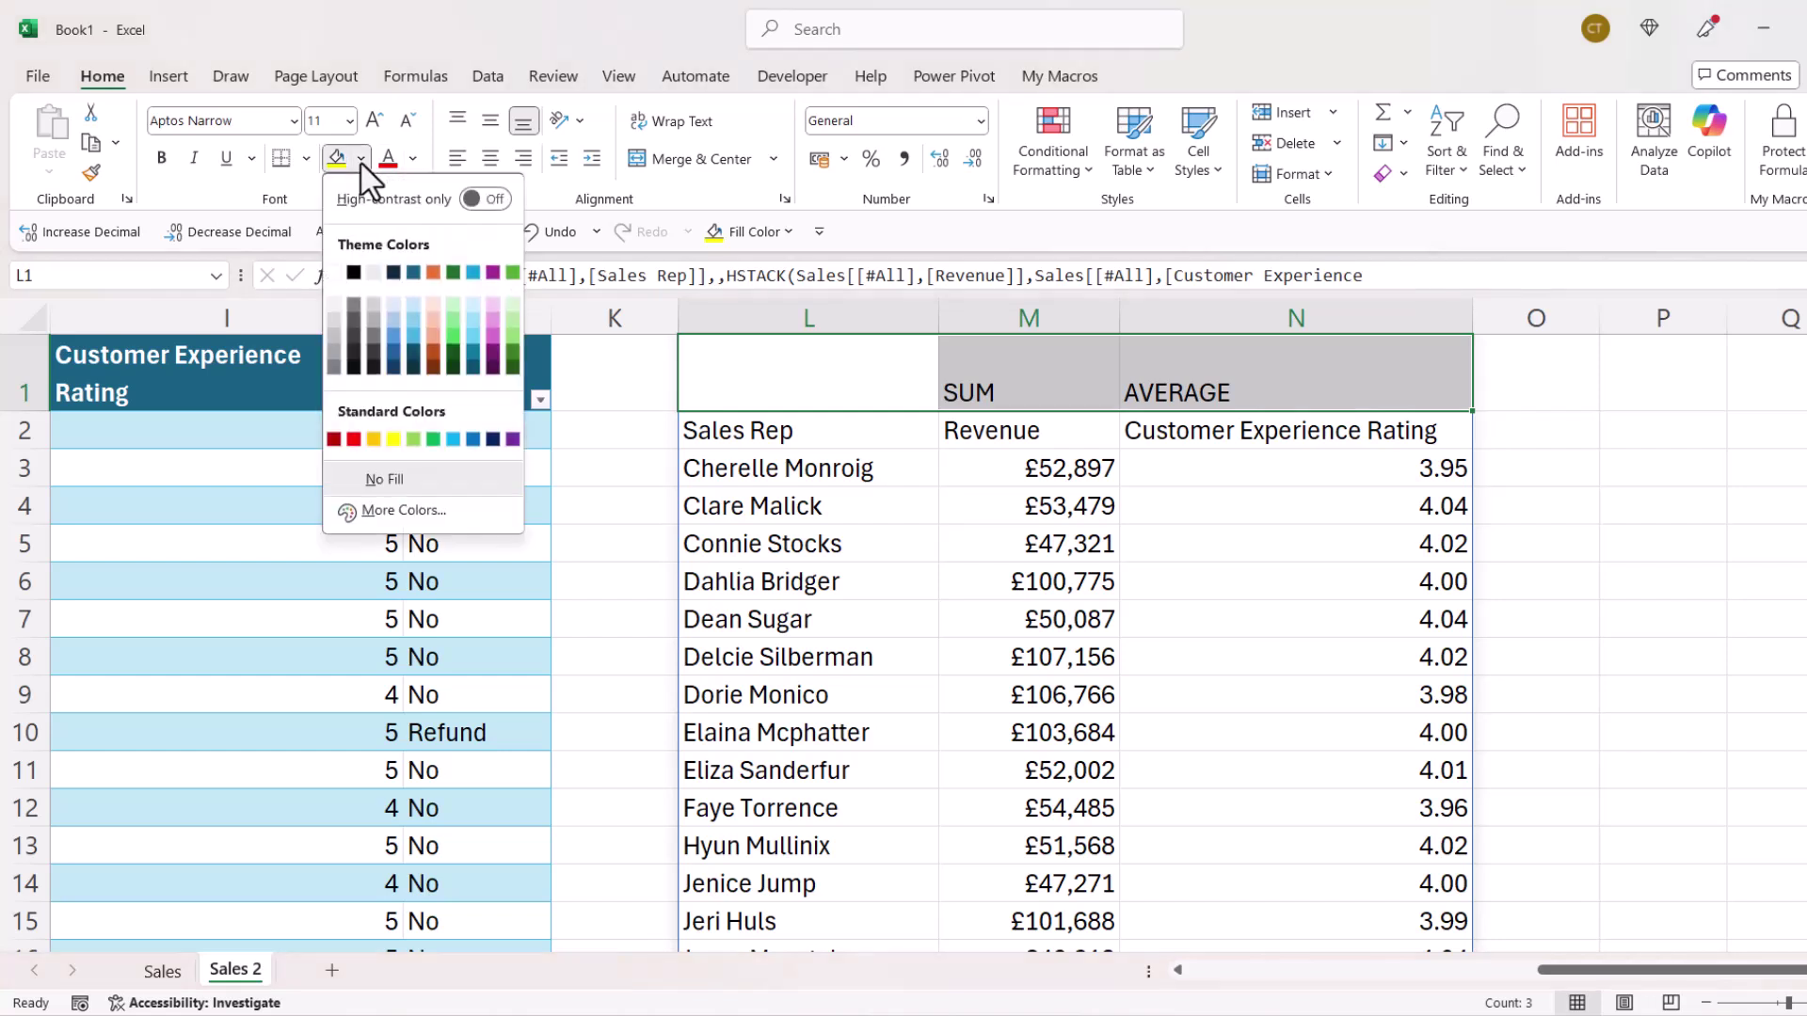
left_click(353, 318)
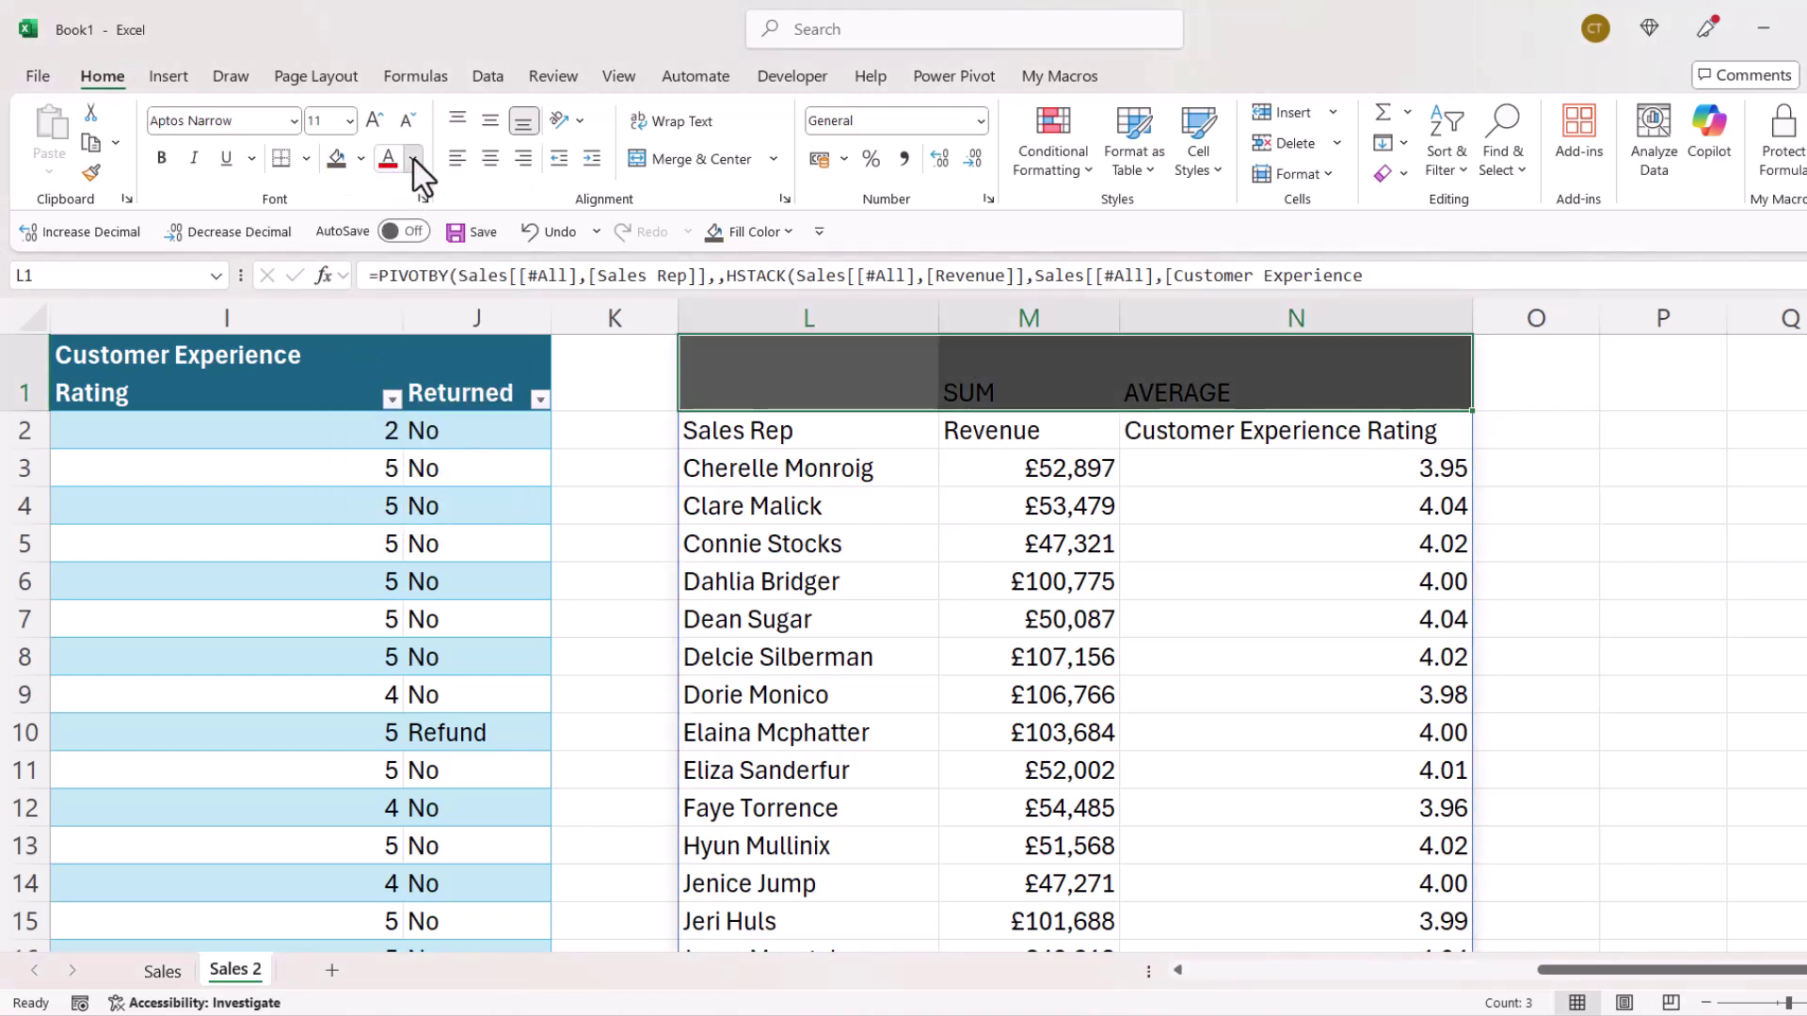
left_click(414, 160)
left_click(389, 297)
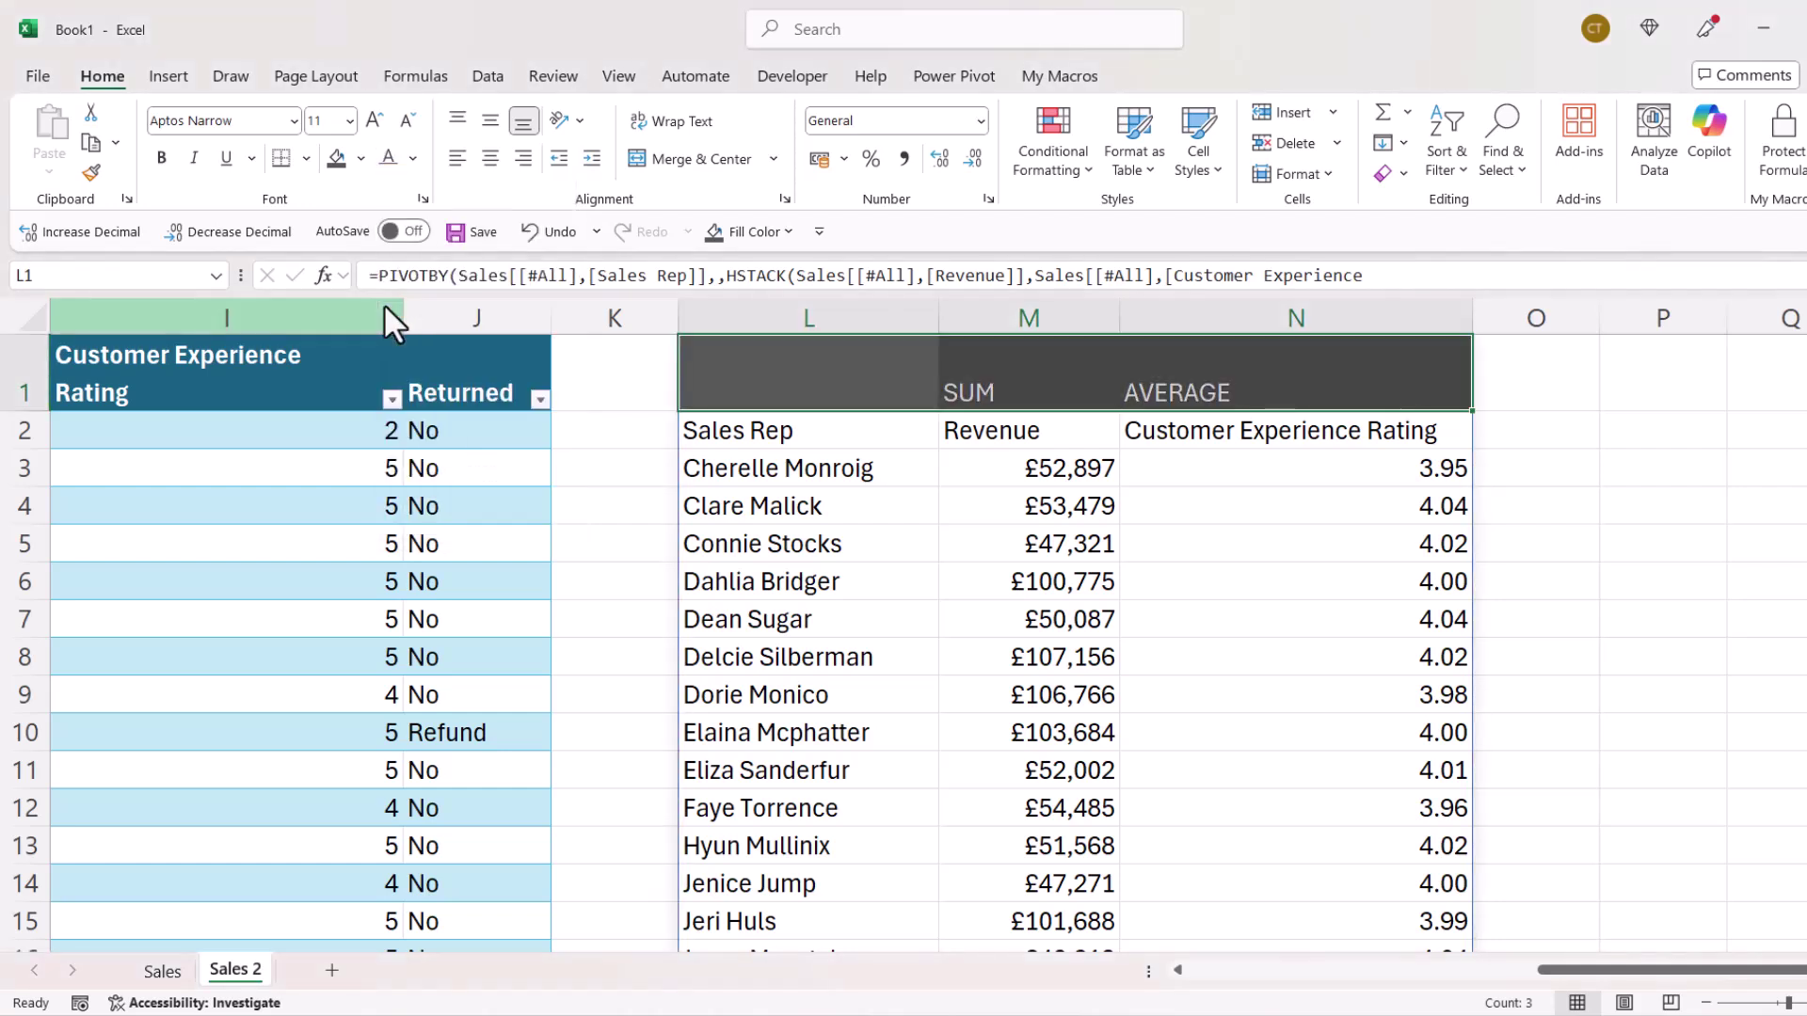
Step: Fill the field header row L2:N2 grey
left_click_drag(859, 432, 1355, 433)
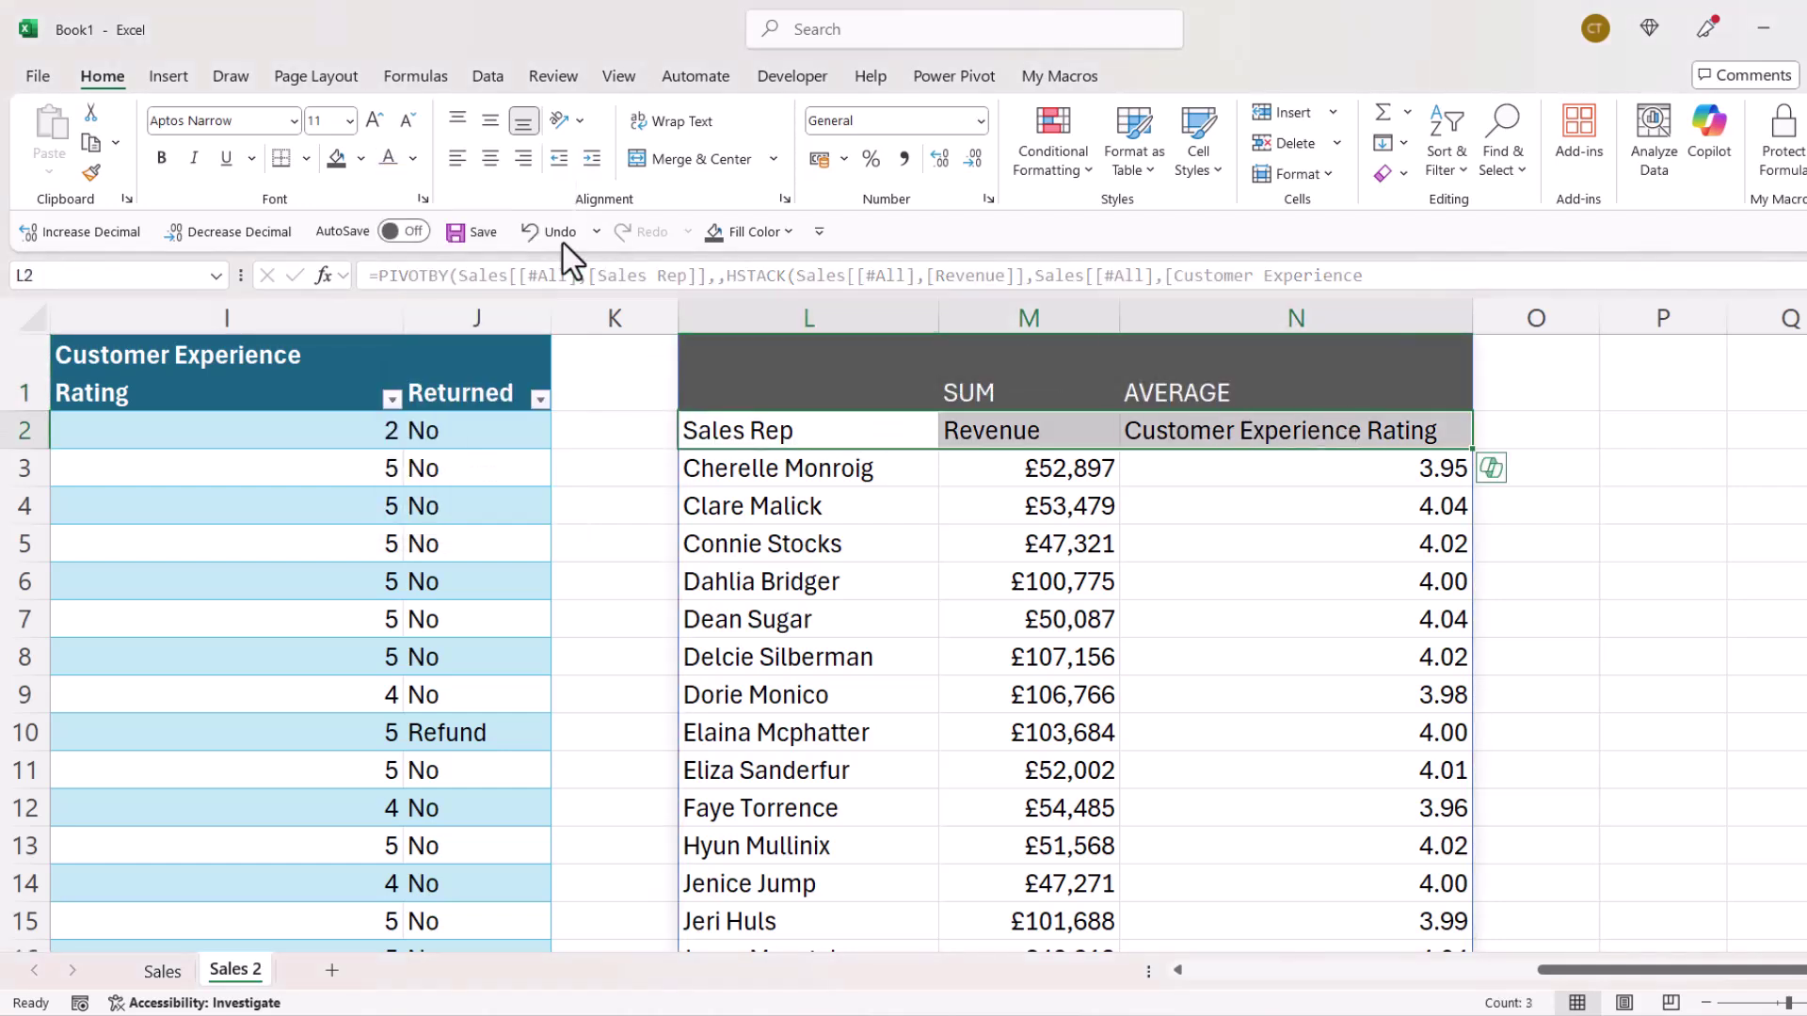
left_click(360, 158)
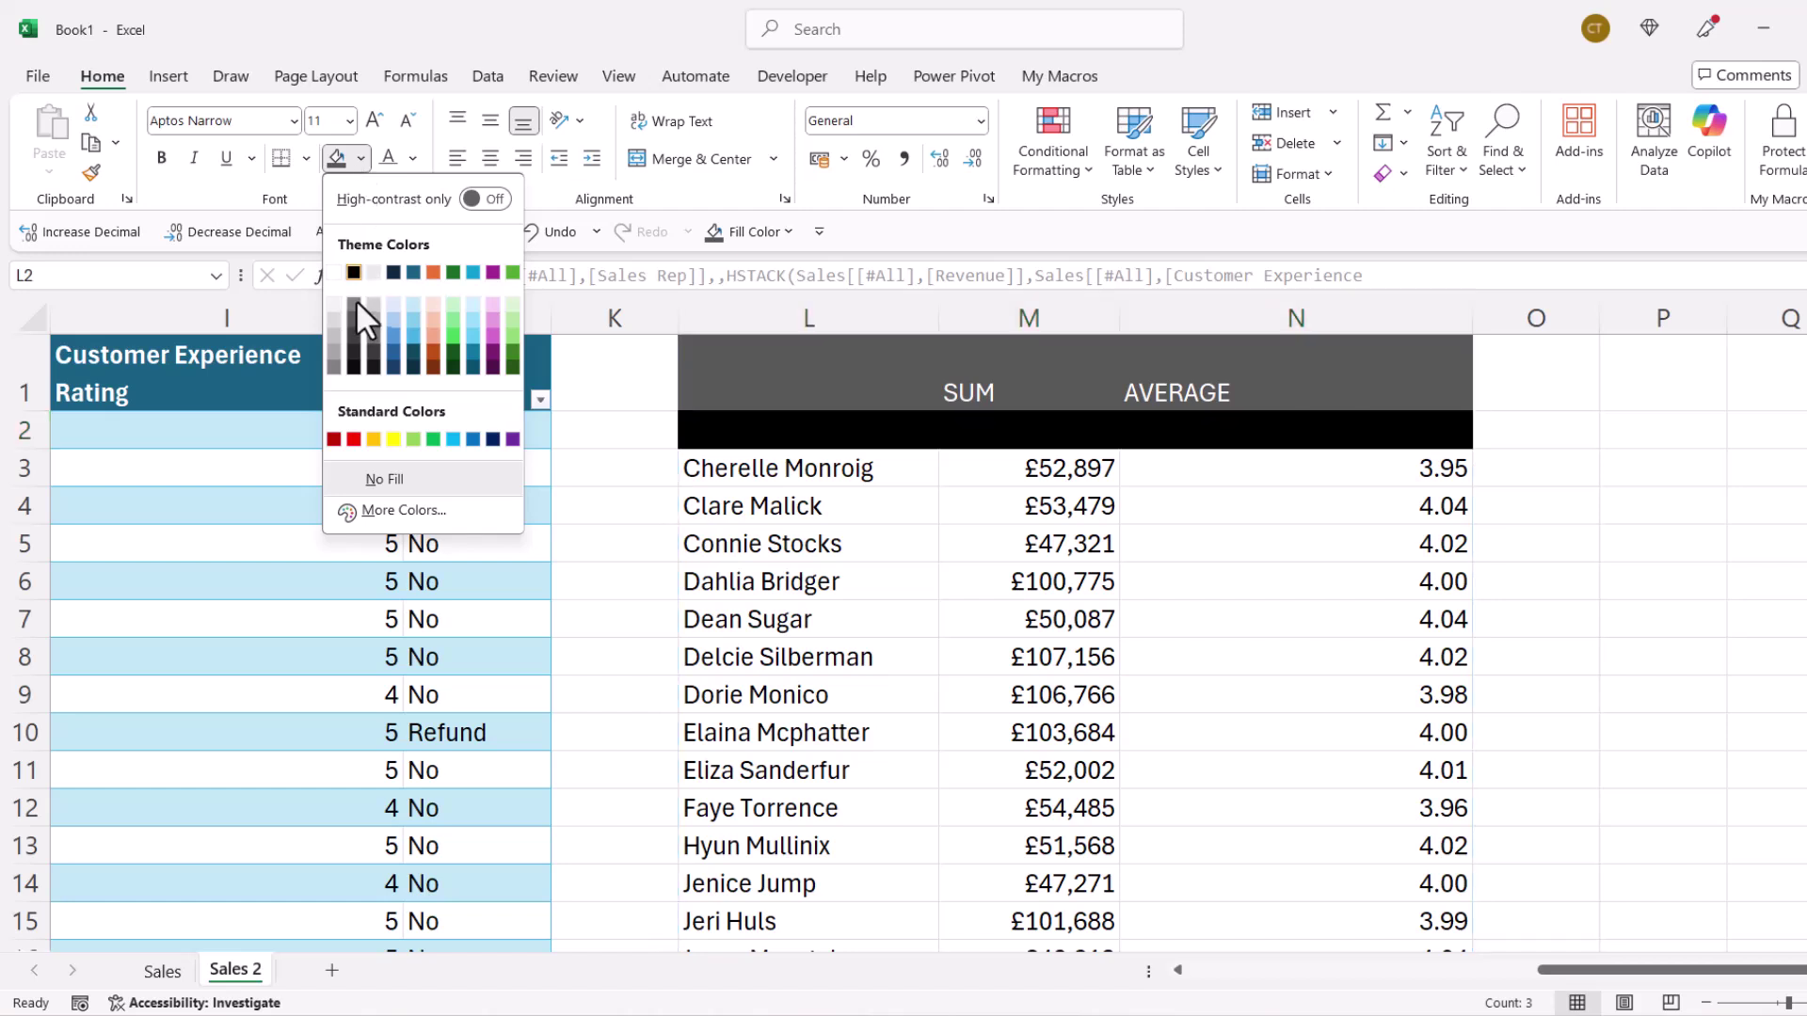
left_click(368, 322)
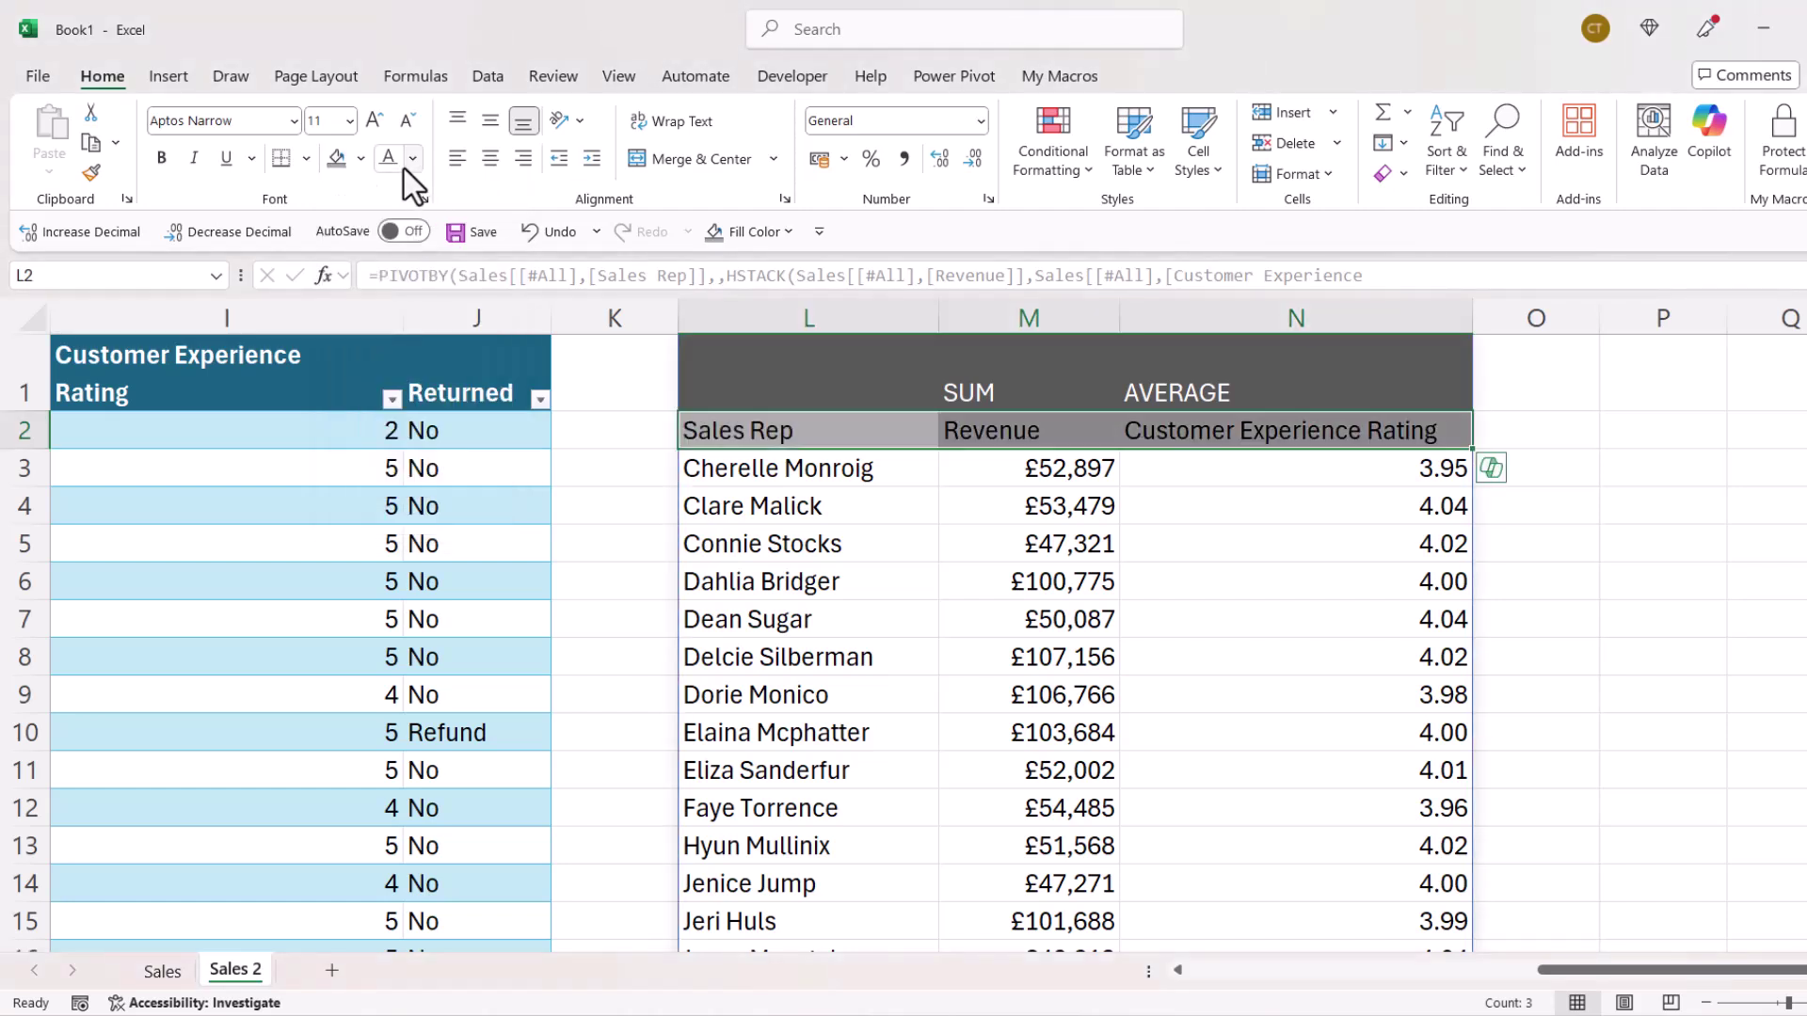